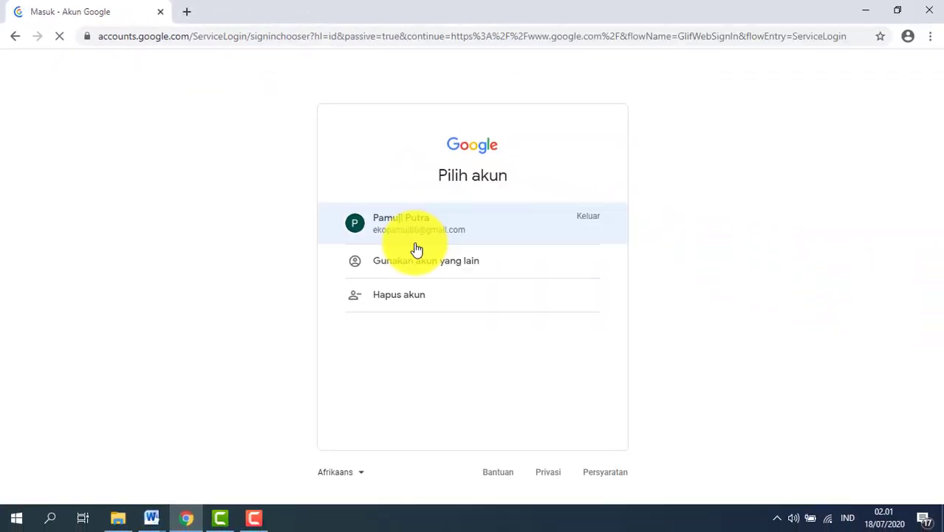
Sign in to the listed Google account with its account password.
click(409, 235)
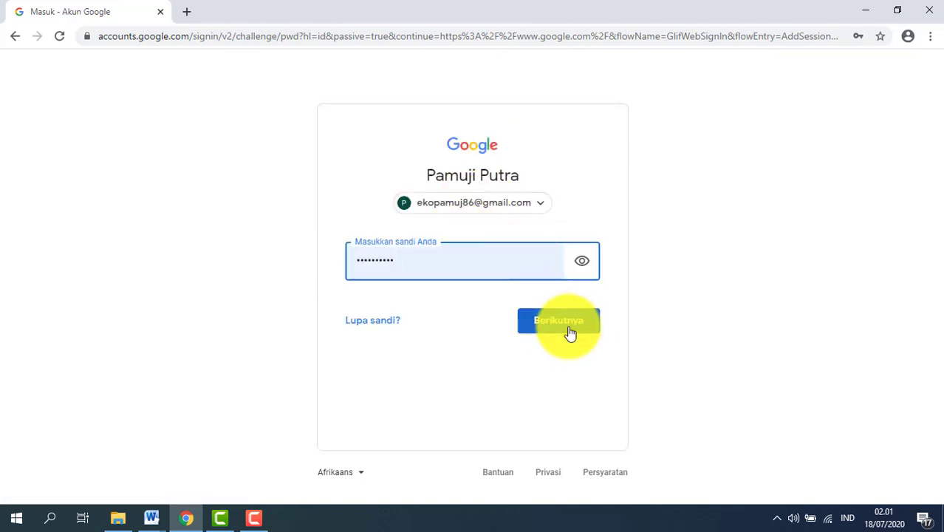
click(569, 321)
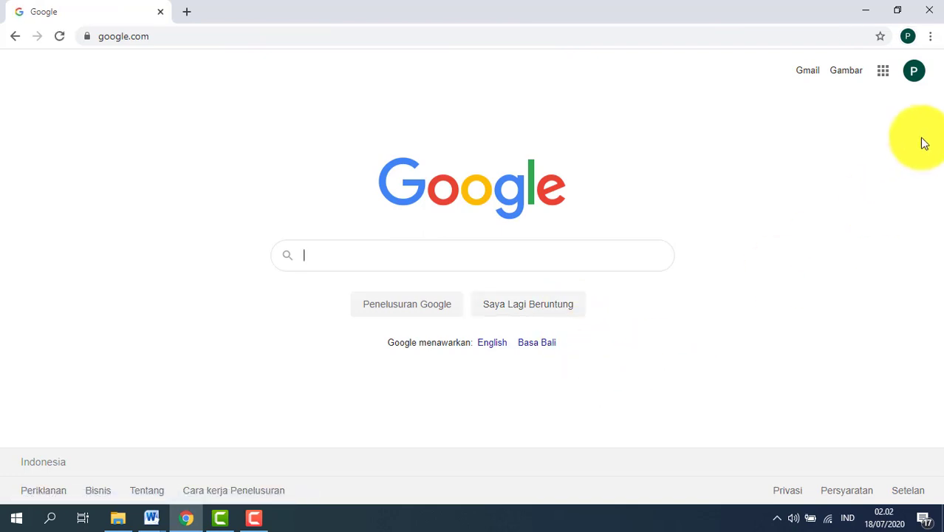
Open Google Classroom from the Google apps and enter the class VII (Tujuh) A.
click(887, 72)
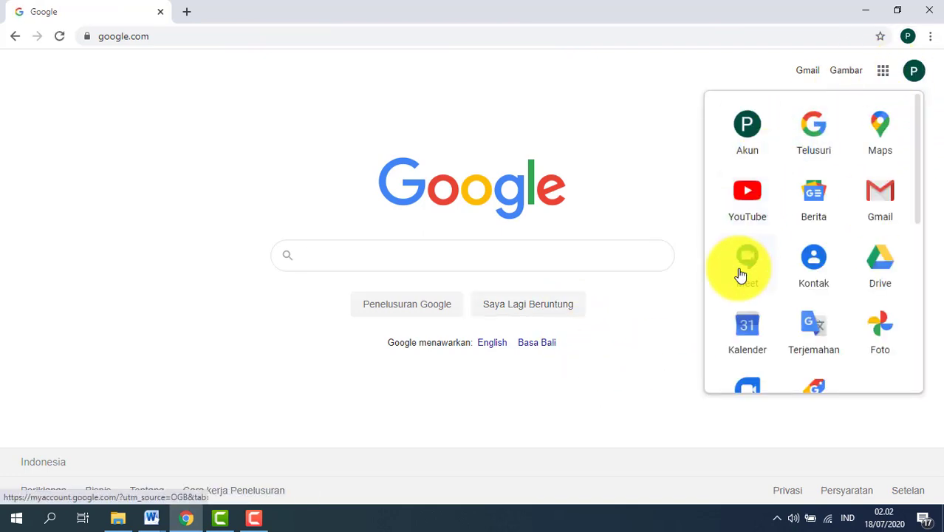
click(884, 75)
click(883, 75)
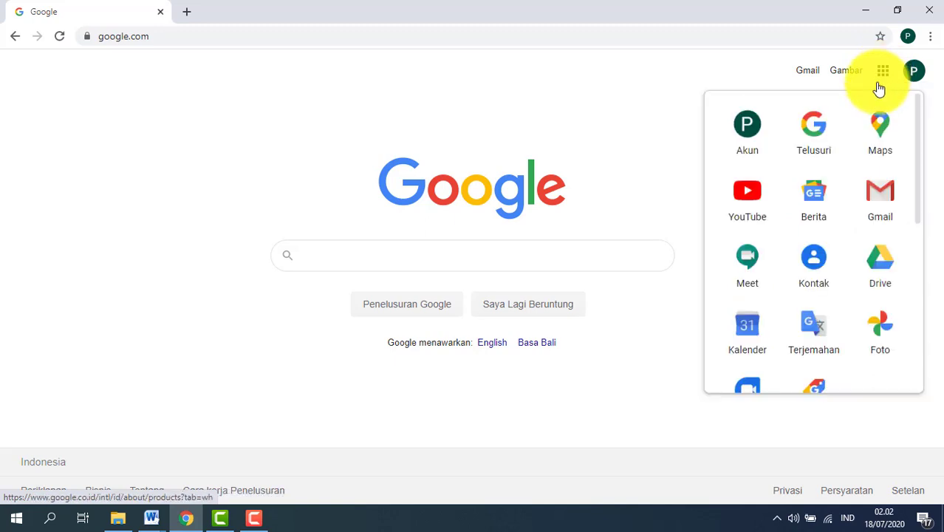
scroll(780, 262, down, 2)
scroll(791, 327, down, 2)
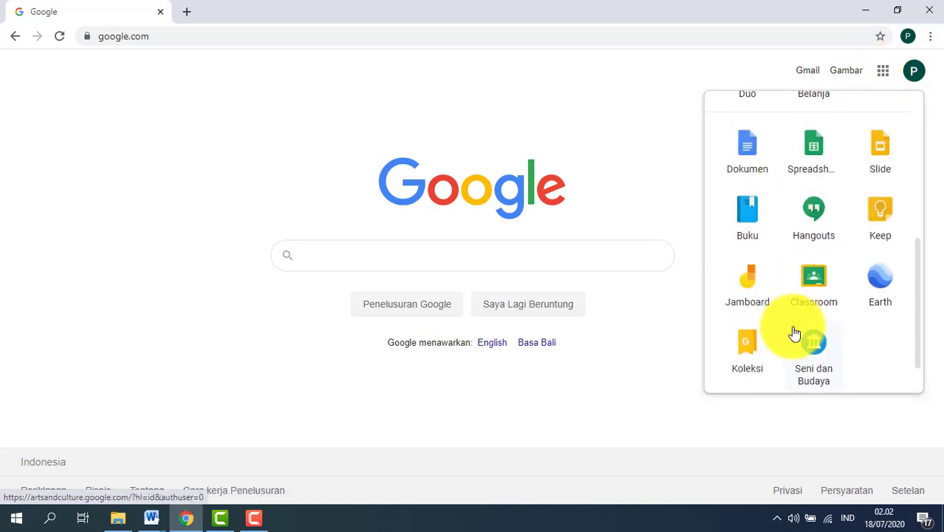
click(813, 282)
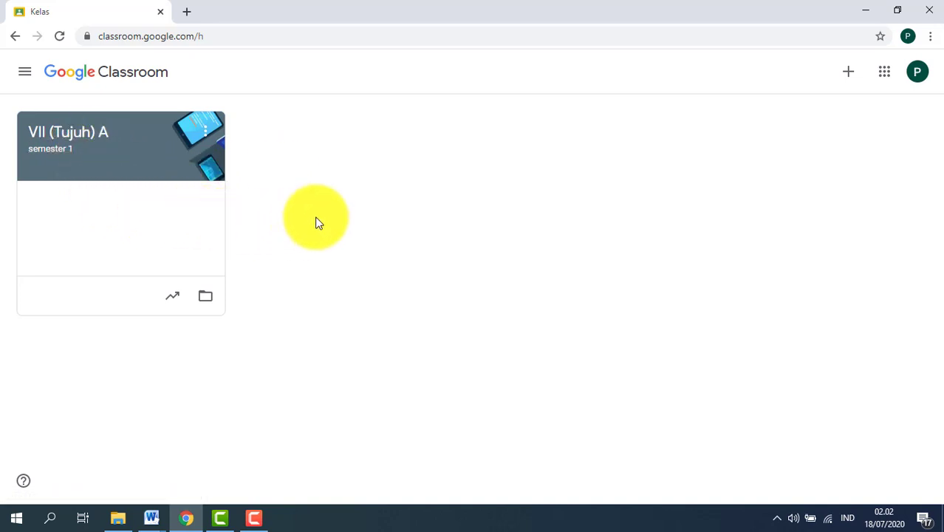
click(83, 140)
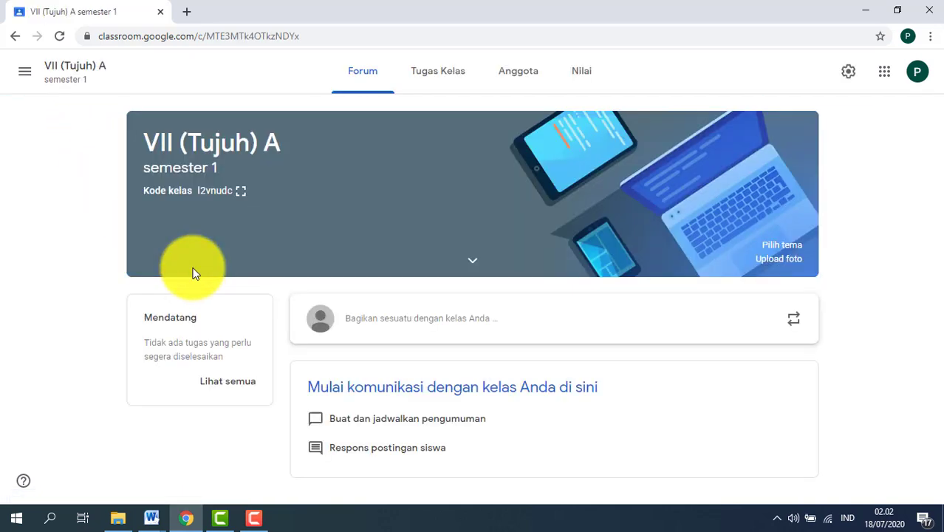
Check the teachers in the class's member list and return to the class forum.
click(515, 81)
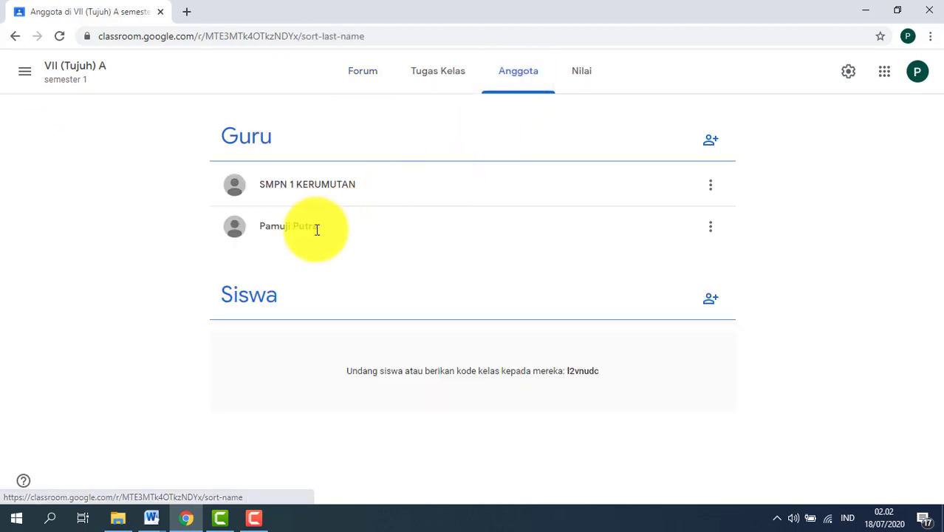
drag(259, 226, 336, 231)
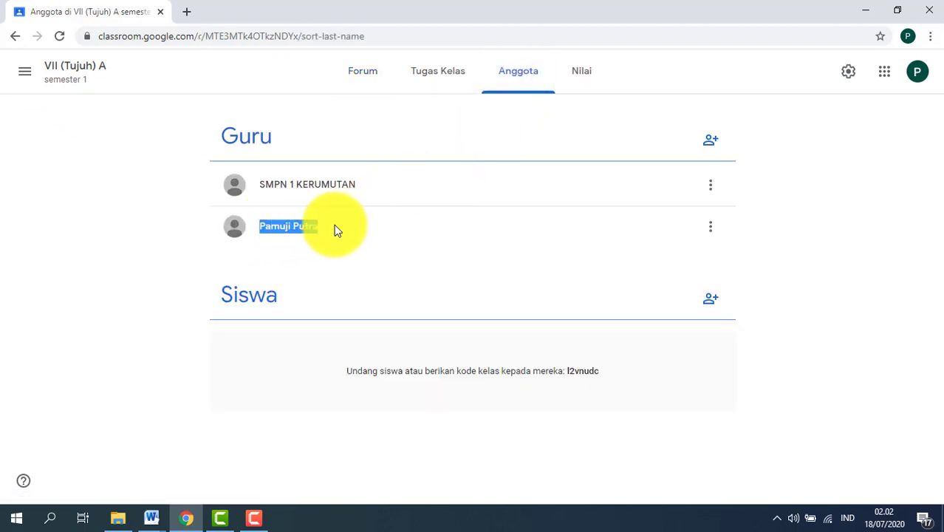
click(341, 252)
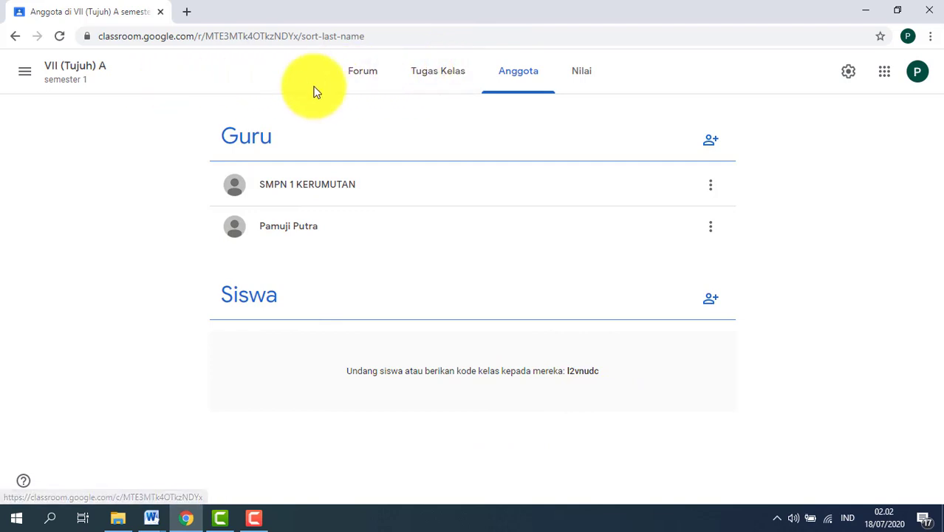
click(24, 71)
click(55, 237)
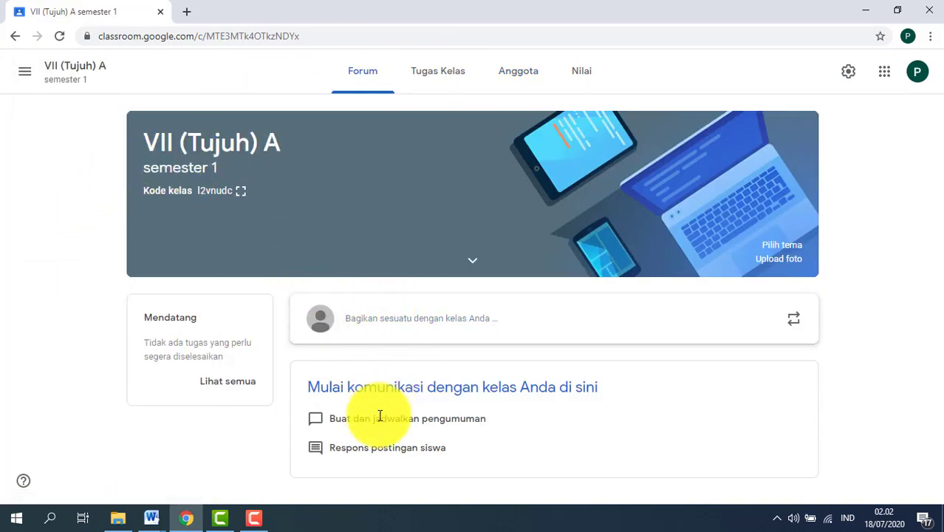
Look through the class's Tugas Kelas, Anggota and Nilai pages, including the class code for inviting students.
click(448, 74)
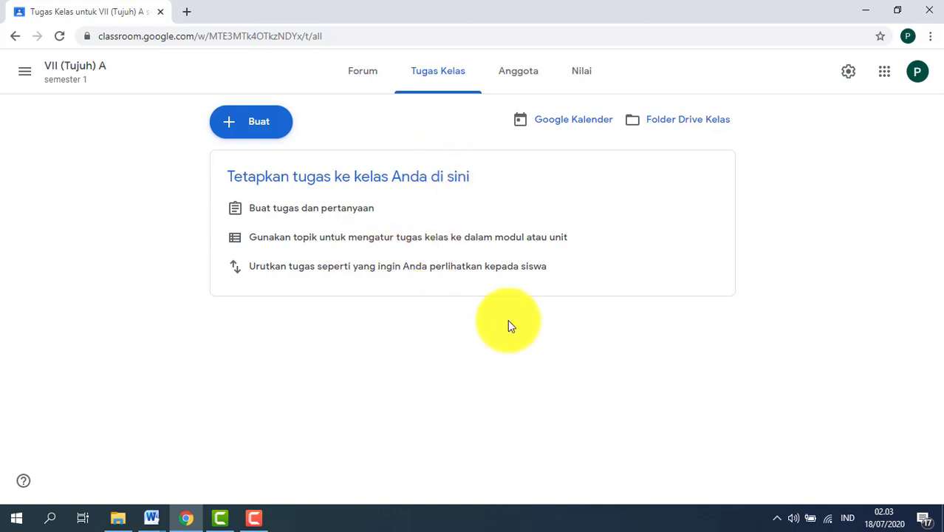
click(517, 72)
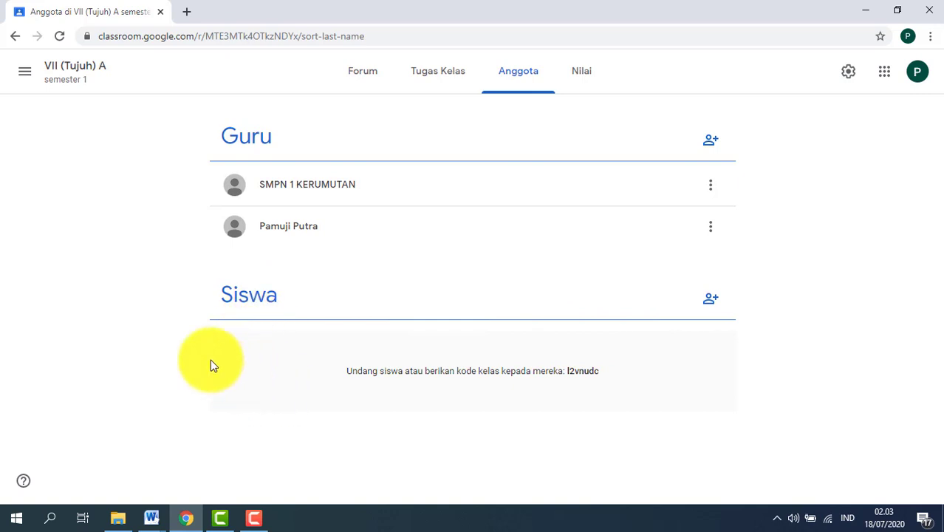
drag(568, 372, 608, 377)
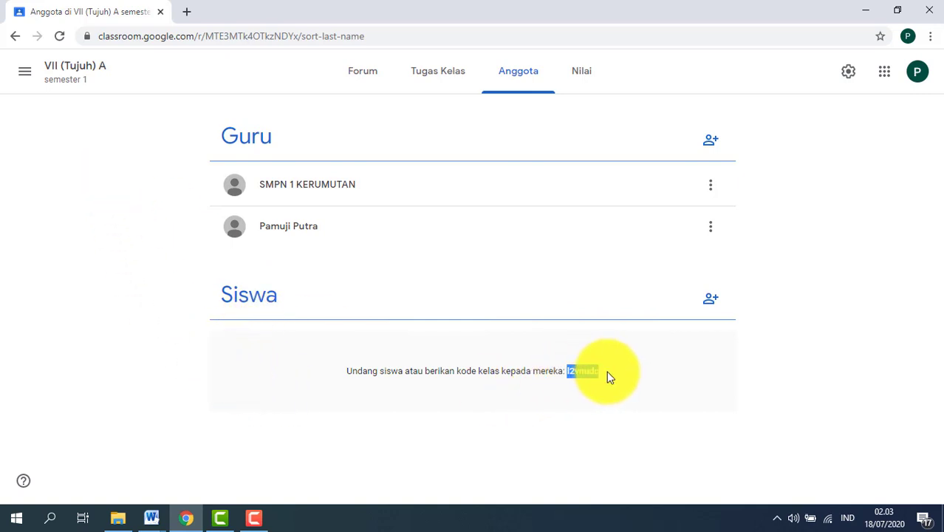
click(611, 383)
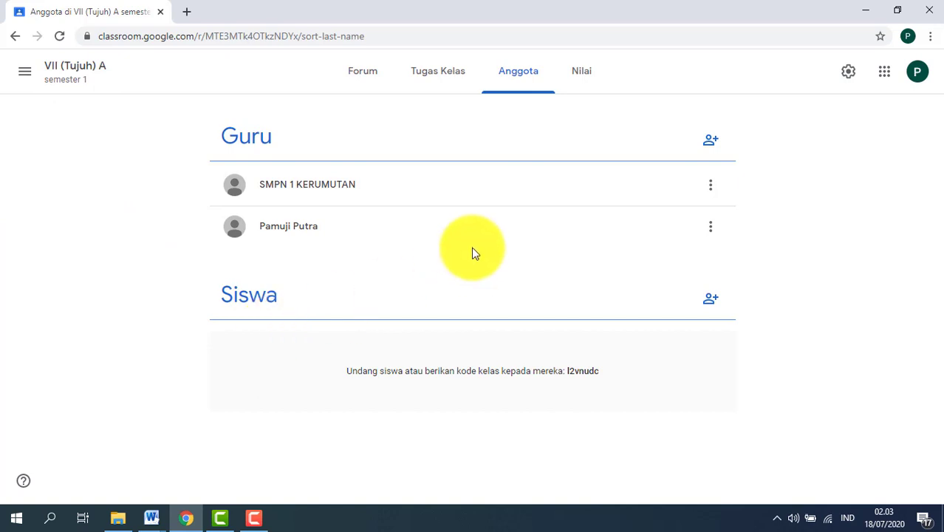
click(592, 81)
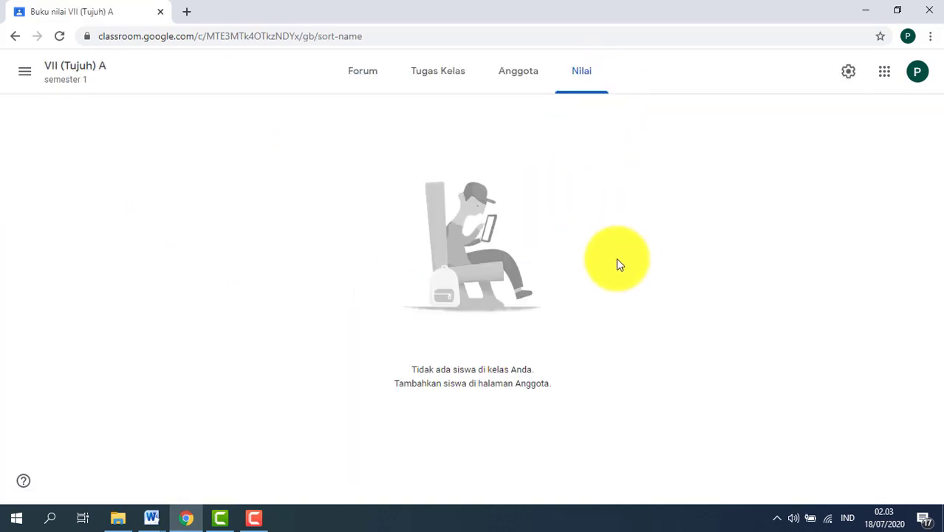
click(520, 79)
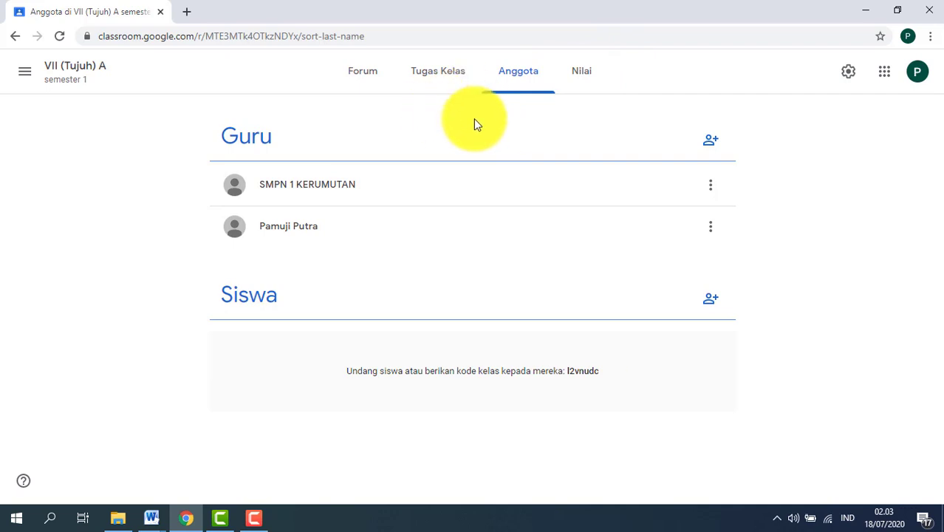
Create a topic named Matematika in the class's Tugas Kelas.
click(447, 80)
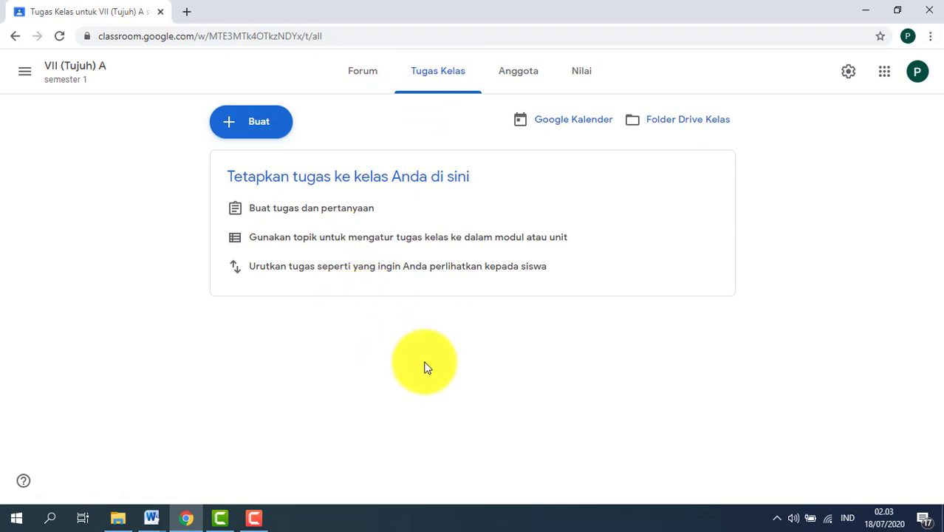
click(274, 127)
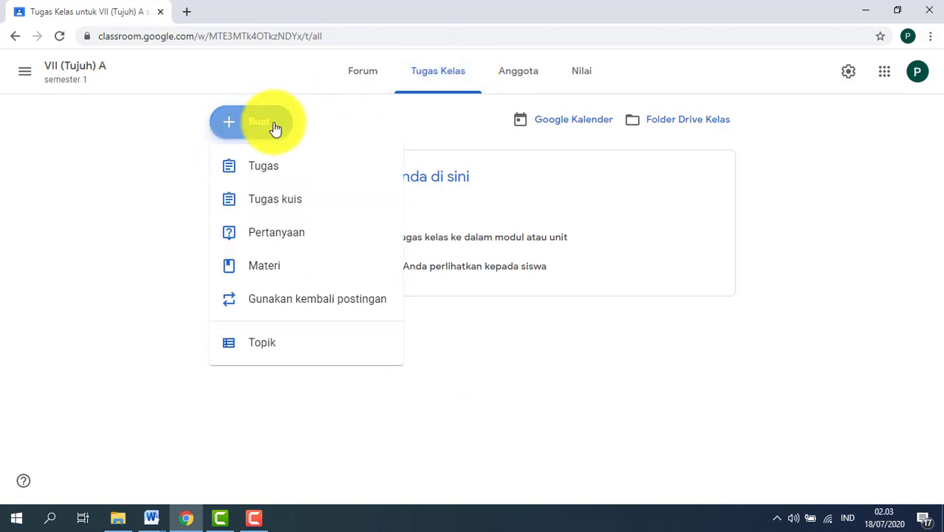
click(264, 347)
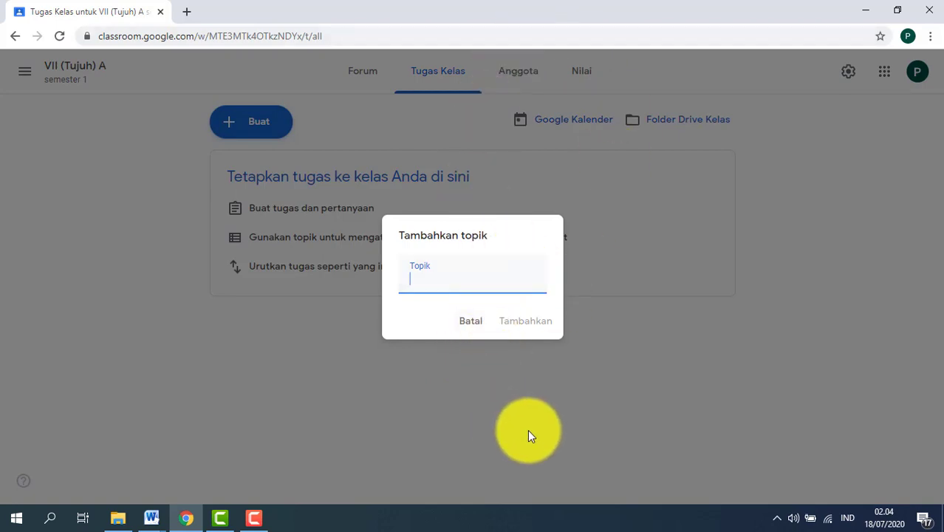
text(b)
key(BackSpace)
text(Matematika)
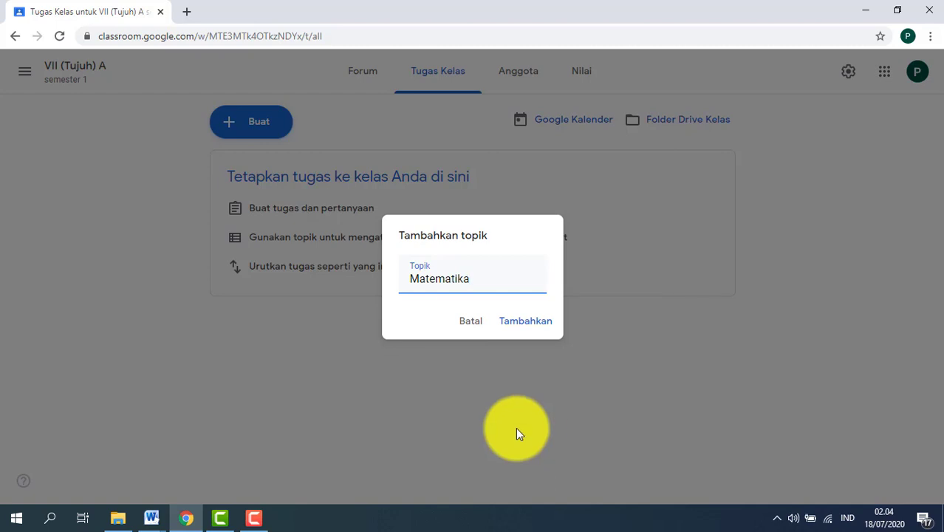
click(536, 325)
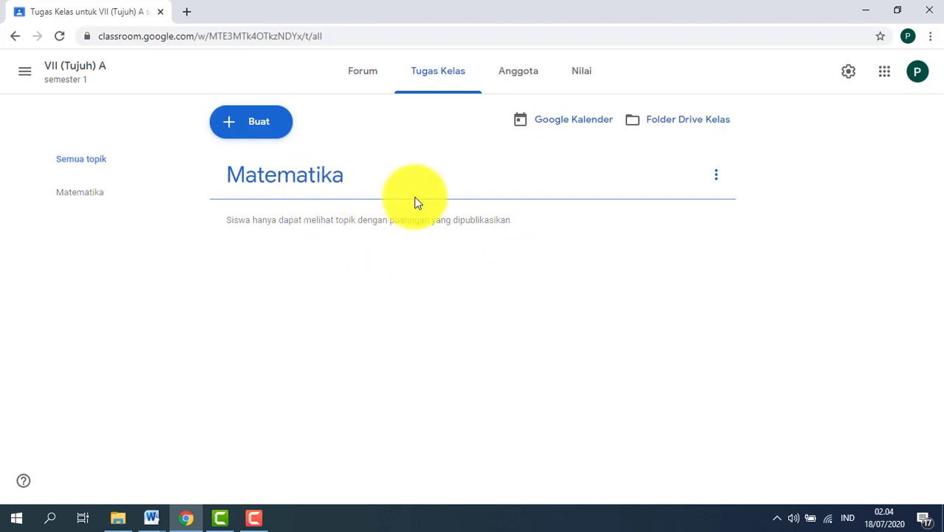
Add a second topic named IPA and move the Matematika topic above it.
click(261, 128)
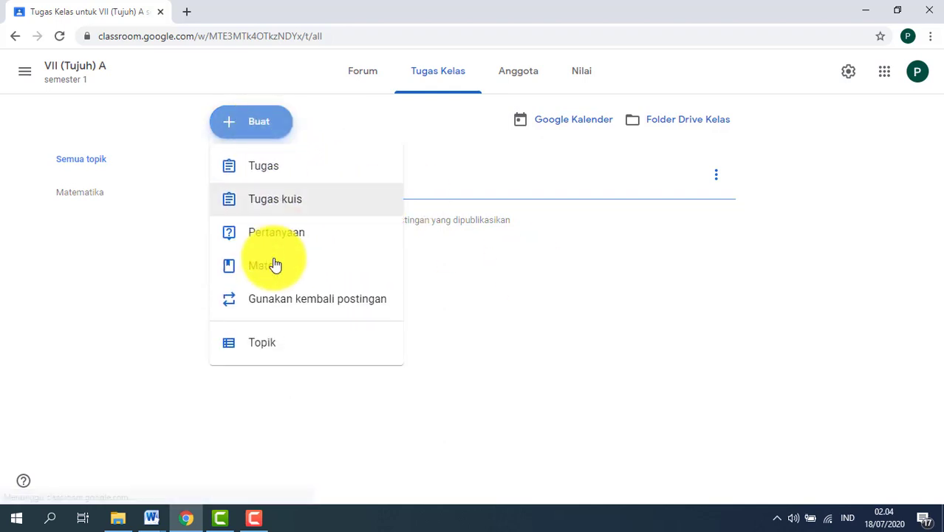
click(269, 351)
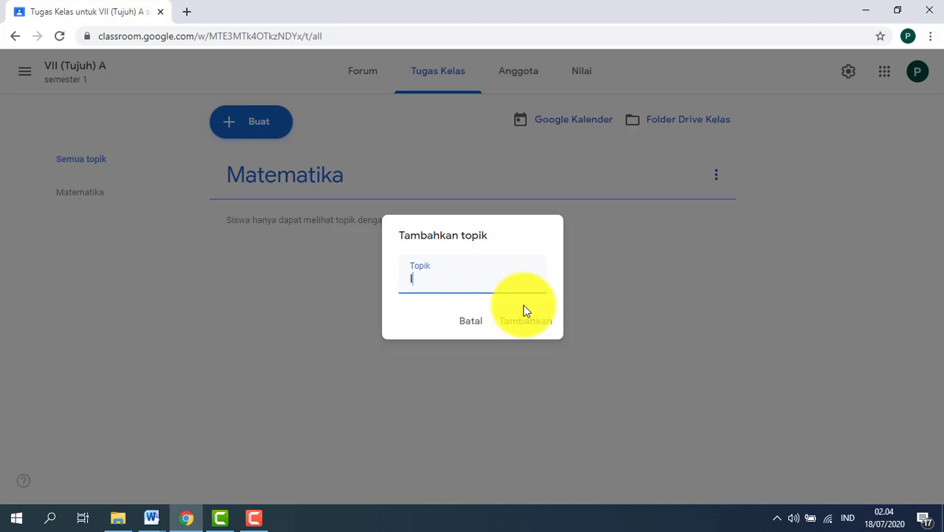
click(533, 322)
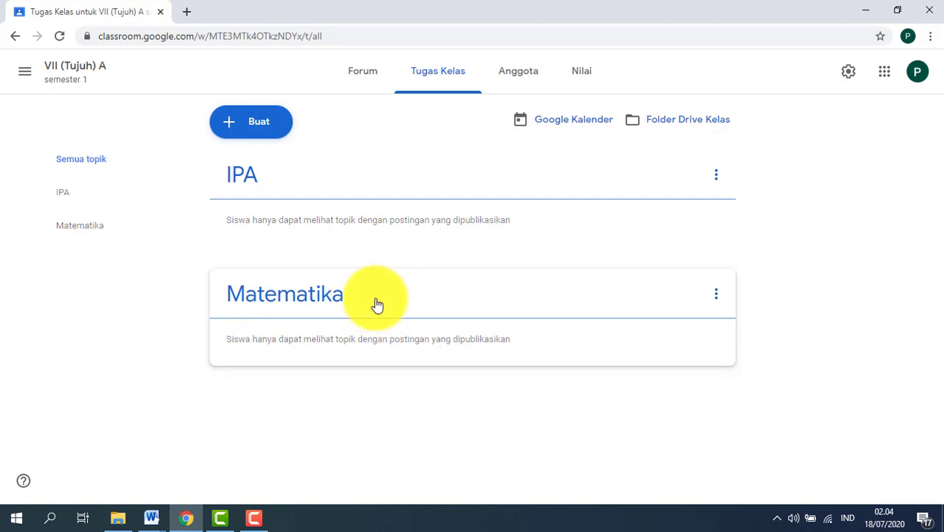
drag(370, 309, 354, 203)
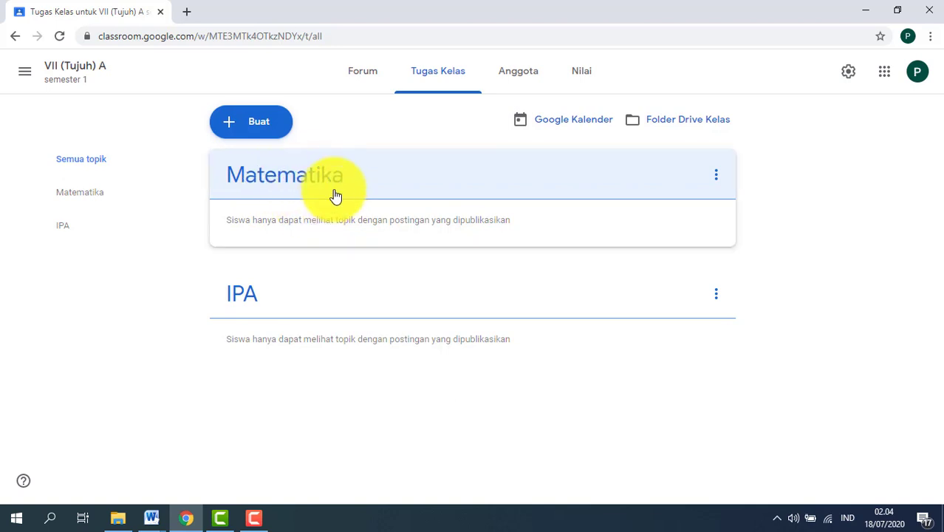
Start a new Materi post, copy the Bahan ajar link from the Word document and return to the post in Chrome.
click(248, 128)
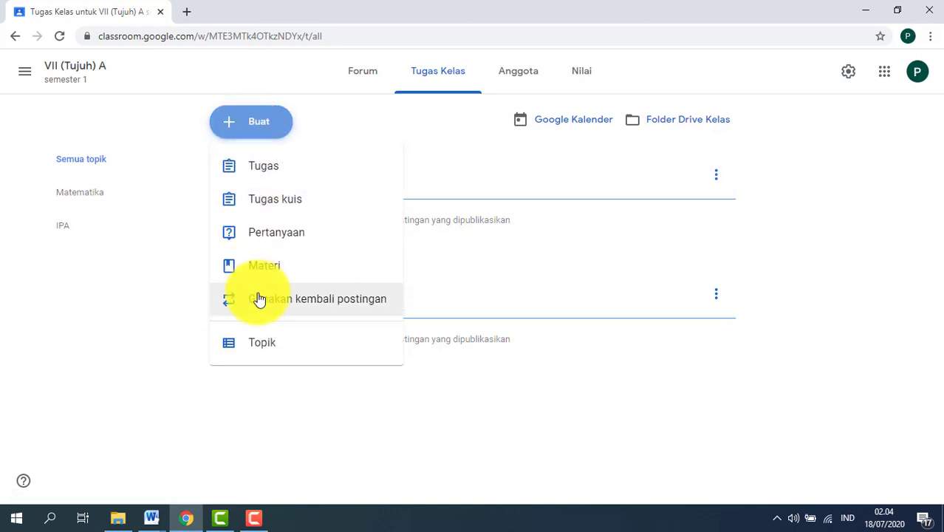
click(289, 267)
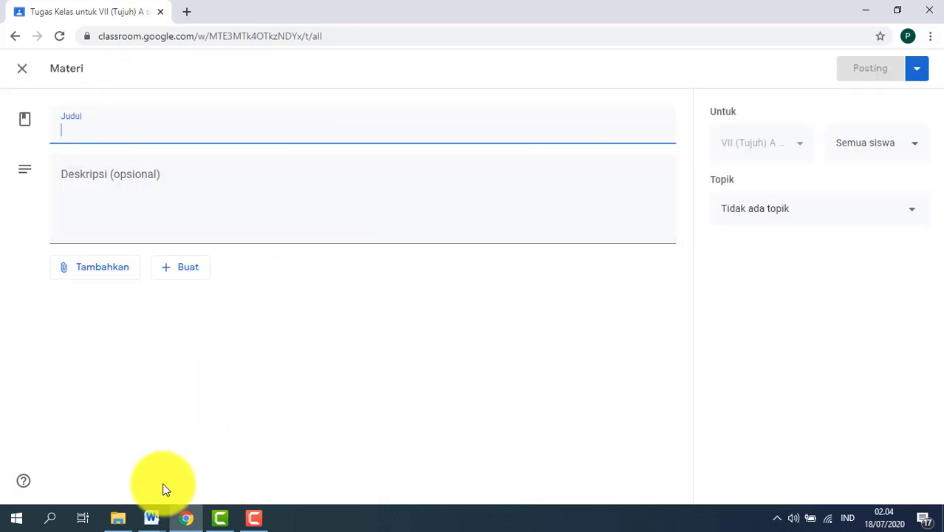
click(151, 517)
click(58, 466)
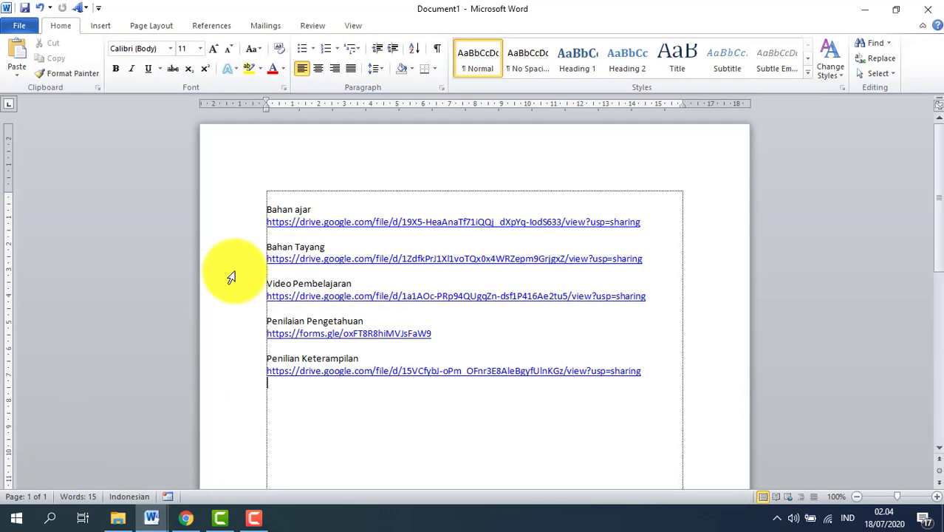
drag(267, 222, 647, 218)
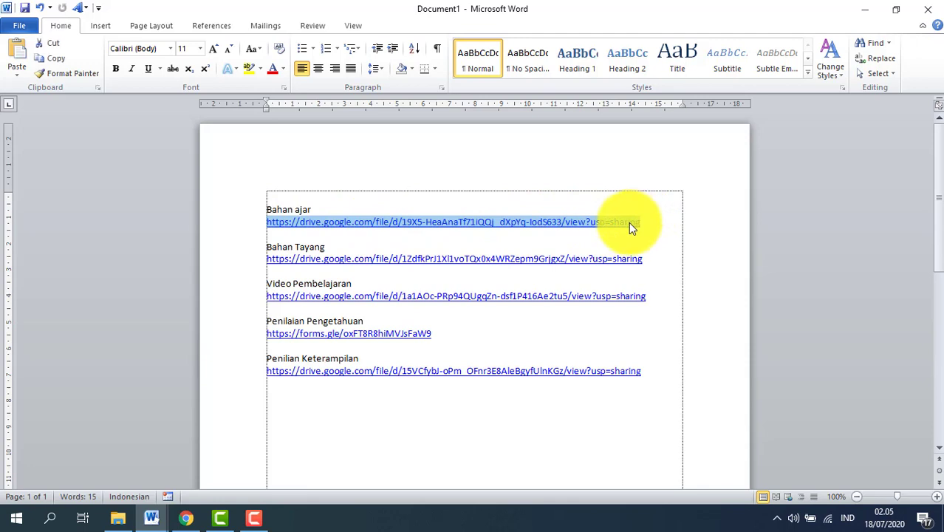
right_click(628, 222)
click(661, 247)
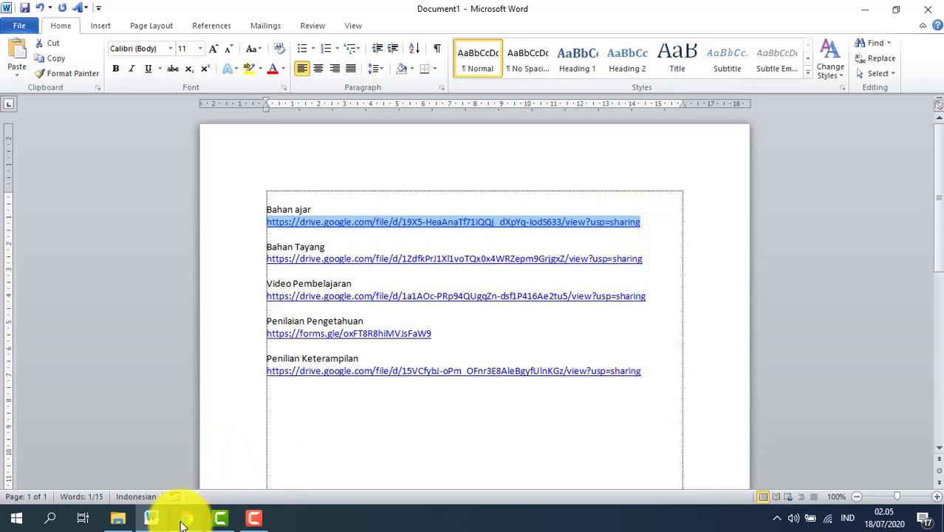
mouse_move(189, 519)
click(186, 459)
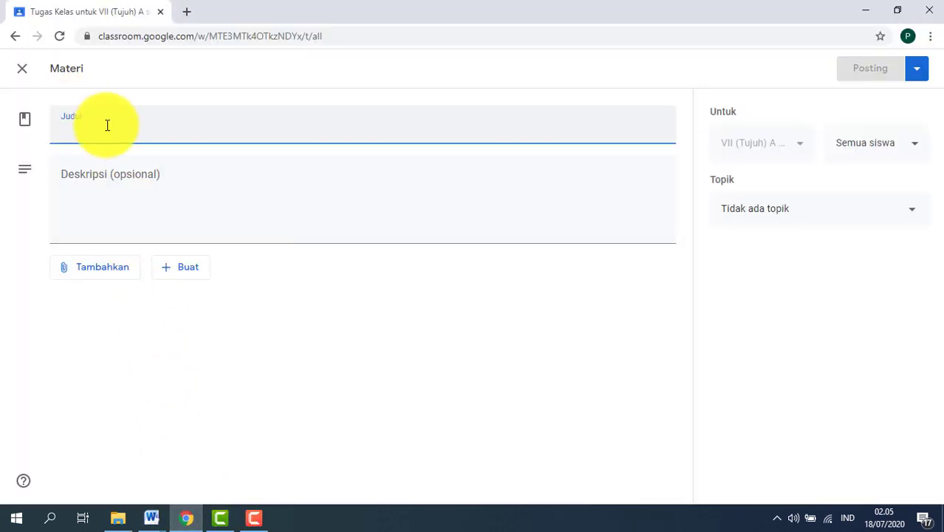
Title the material "3.9 Materi" and enter the description "Silahkan baca dan simak video penjelasan di bawah ini".
text(mj)
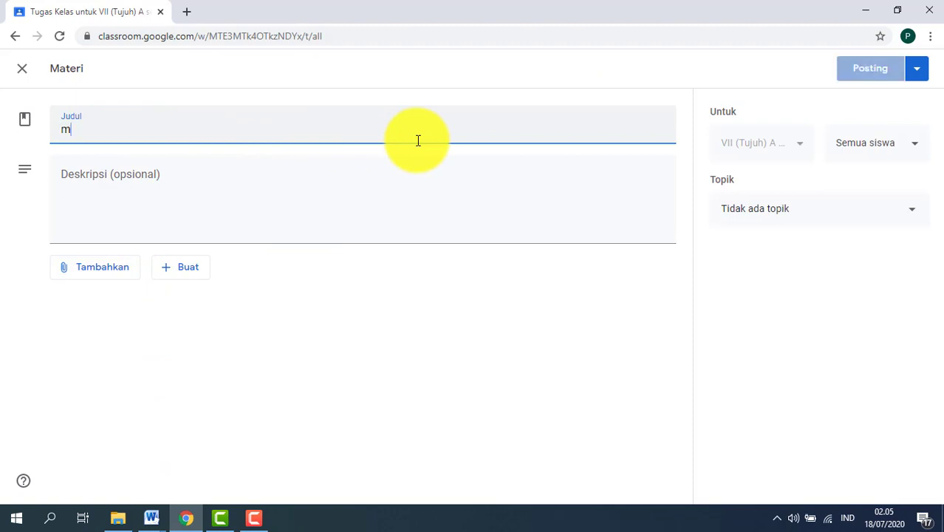
key(BackSpace)
key(BackSpace)
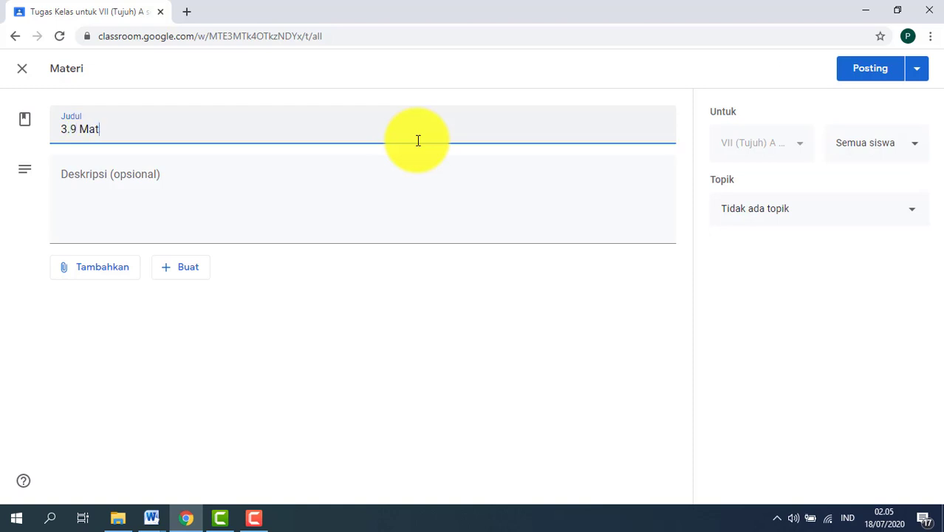
click(281, 174)
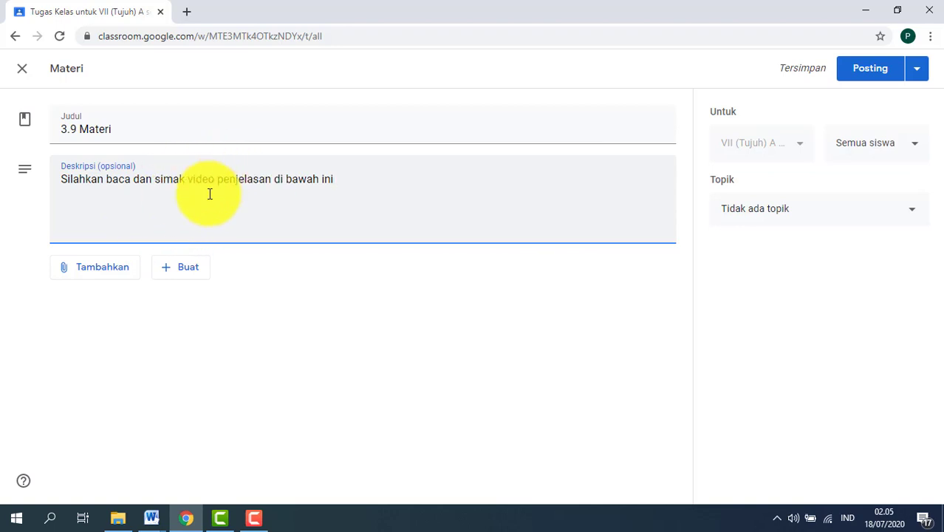
Copy the Bahan ajar link from the Word document and attach it as a link to the 3.9 Materi post in Chrome.
click(107, 270)
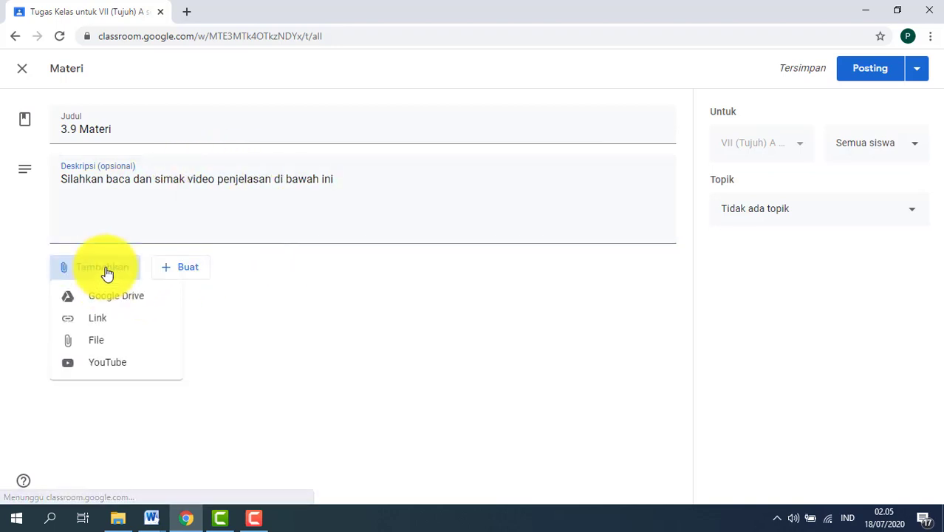
click(97, 325)
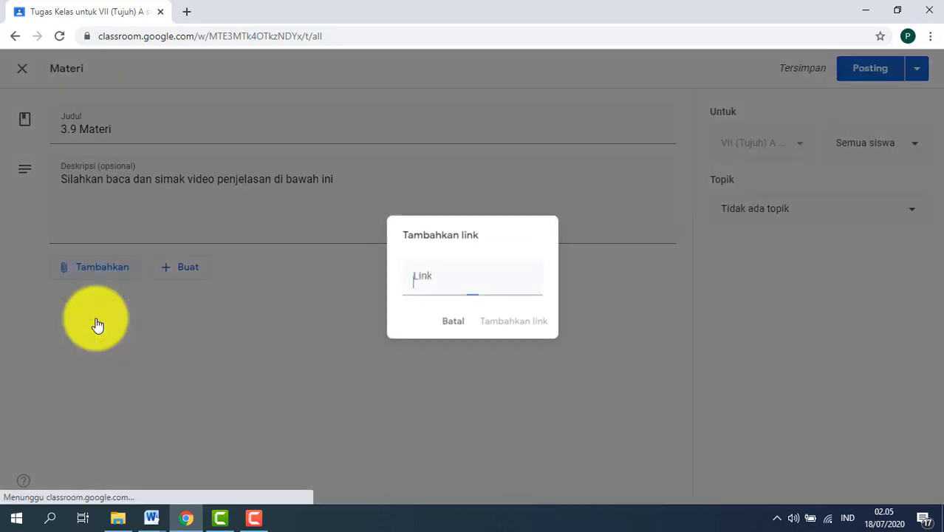
click(155, 517)
click(138, 469)
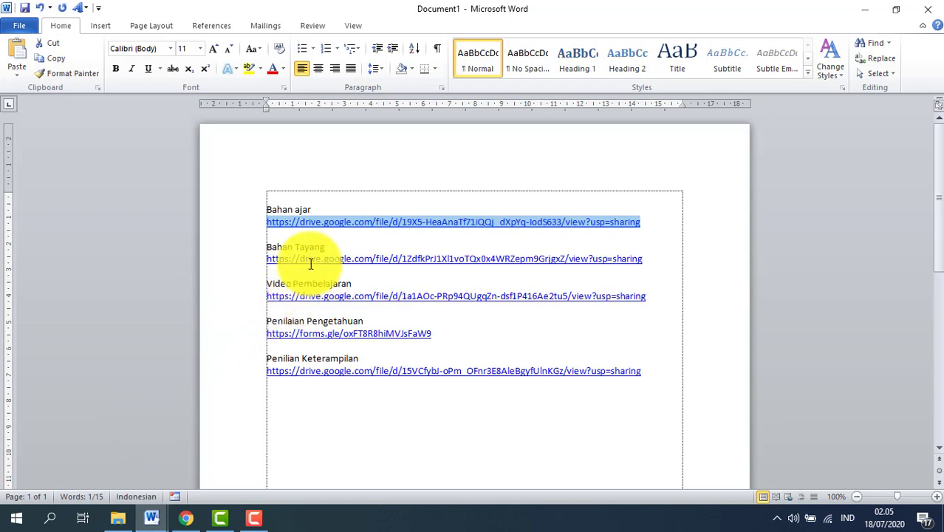
right_click(309, 227)
click(359, 344)
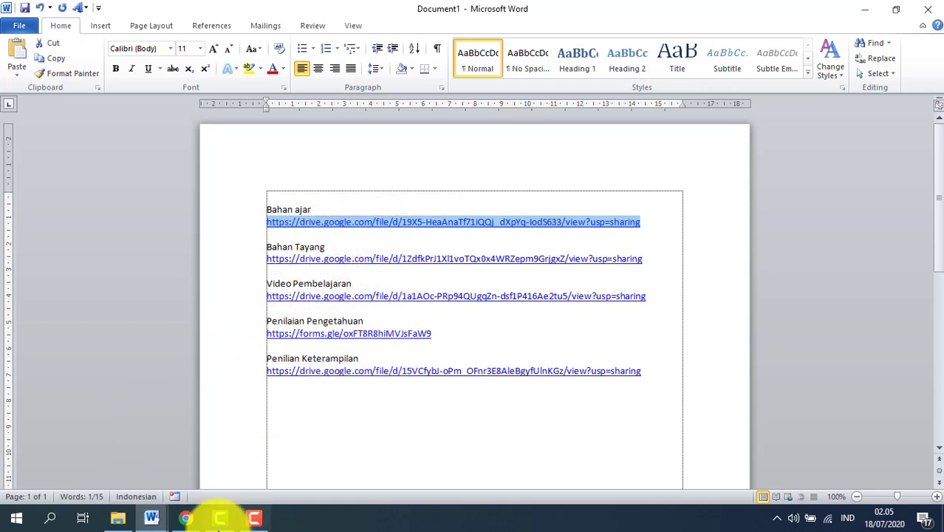
click(193, 522)
right_click(421, 294)
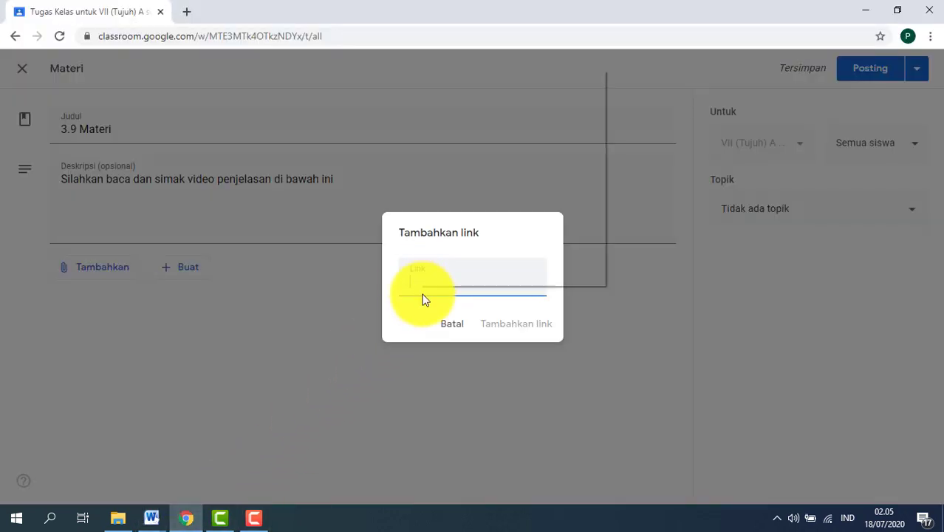
click(460, 178)
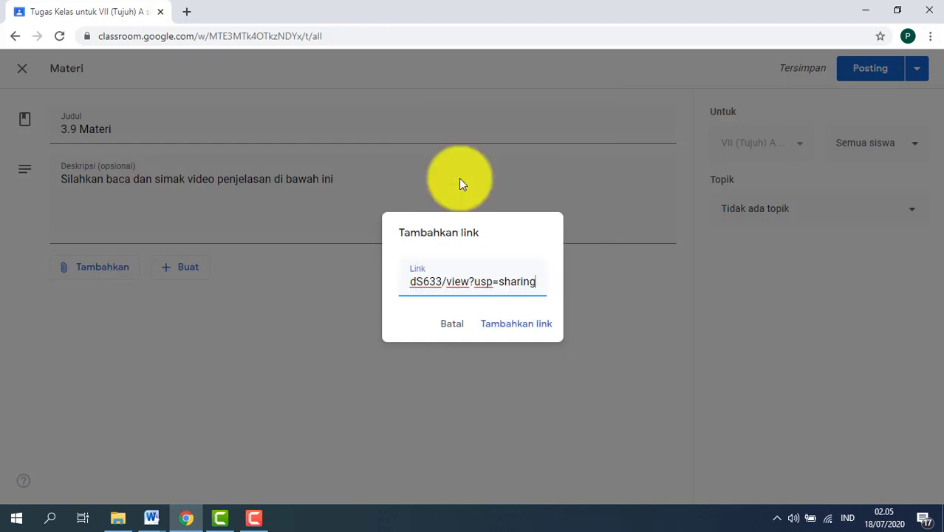
click(520, 331)
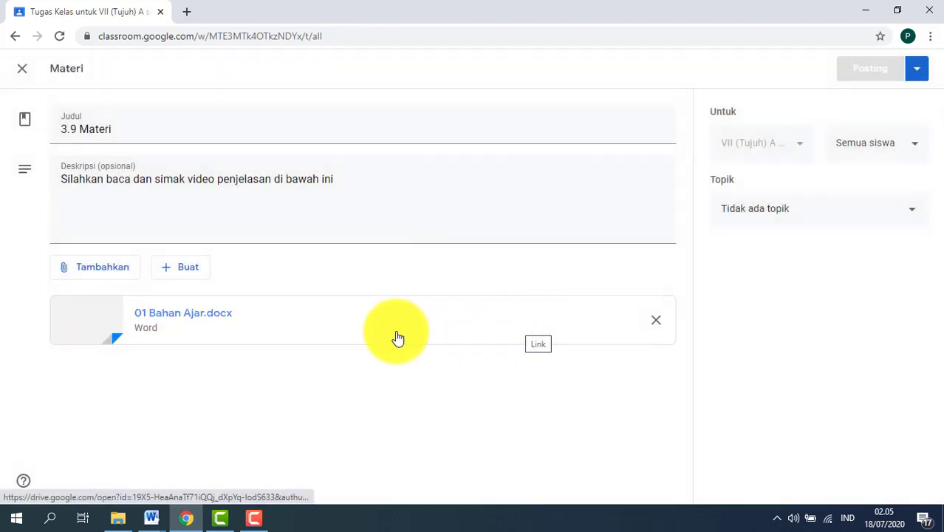
Switch to the Word document and copy the link listed under Bahan Tayang.
click(151, 517)
click(93, 453)
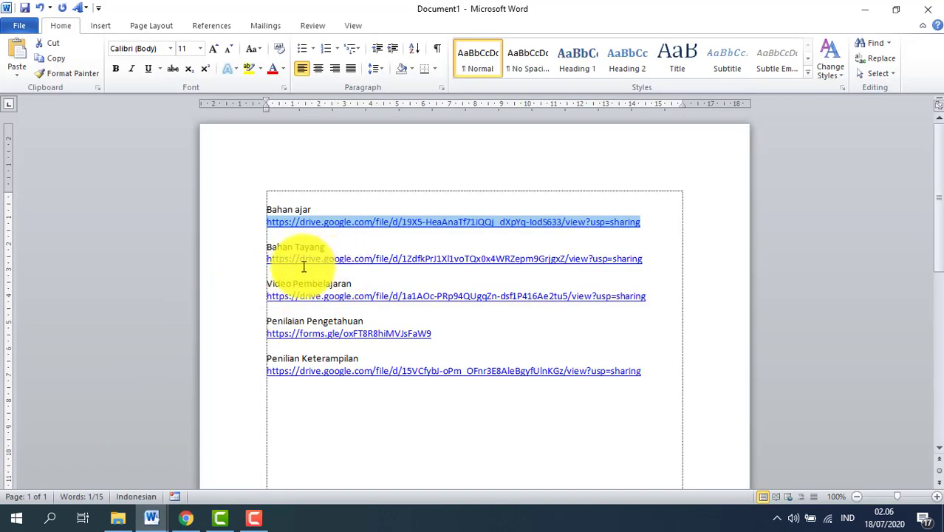
drag(273, 259, 643, 261)
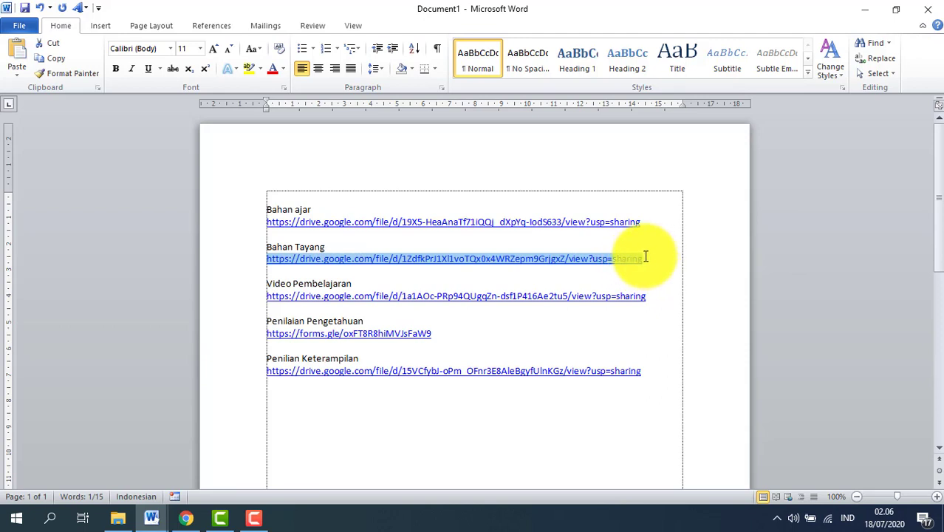
right_click(628, 255)
click(659, 280)
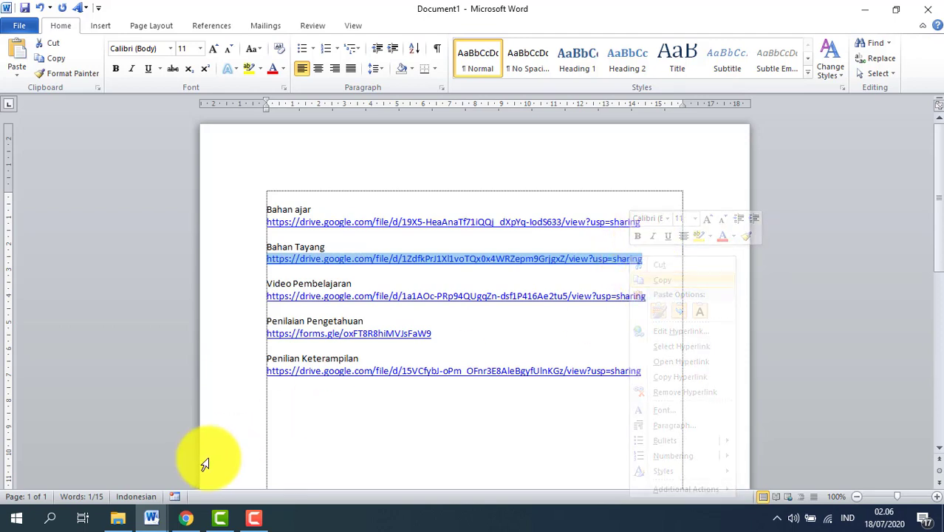
Return to Chrome and attach the copied Bahan Tayang link to the 3.9 Materi post.
click(186, 518)
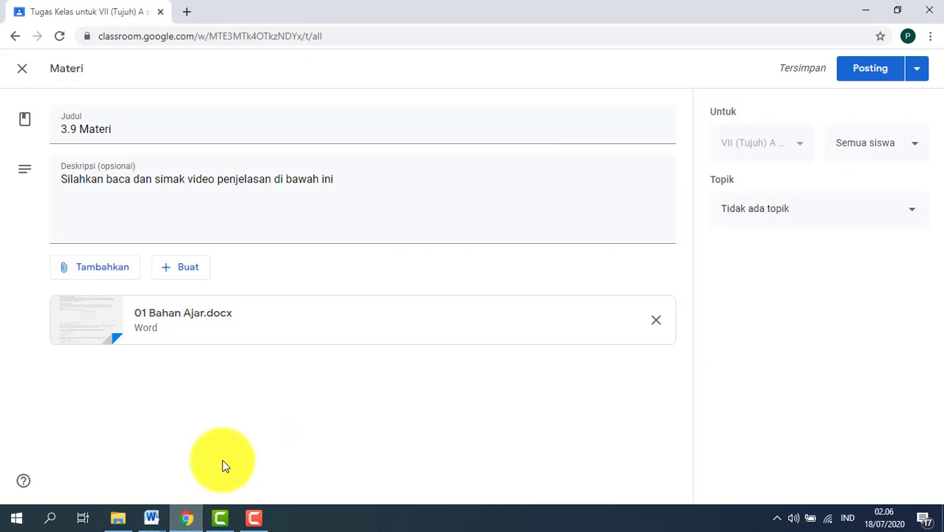
click(96, 274)
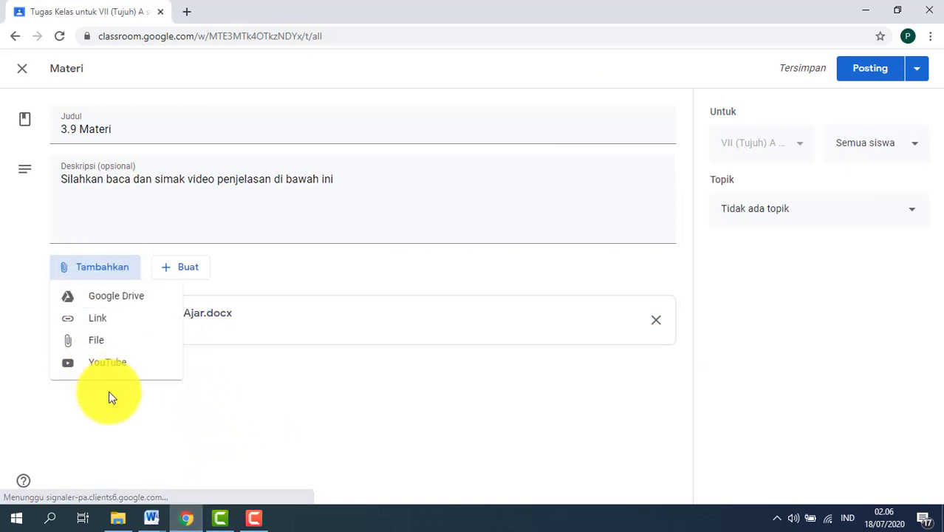
click(100, 327)
right_click(427, 286)
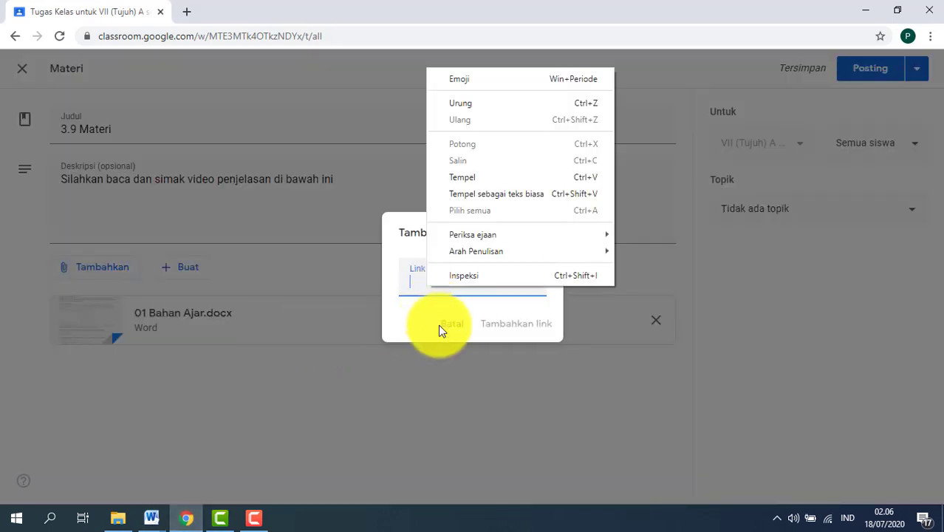
click(493, 172)
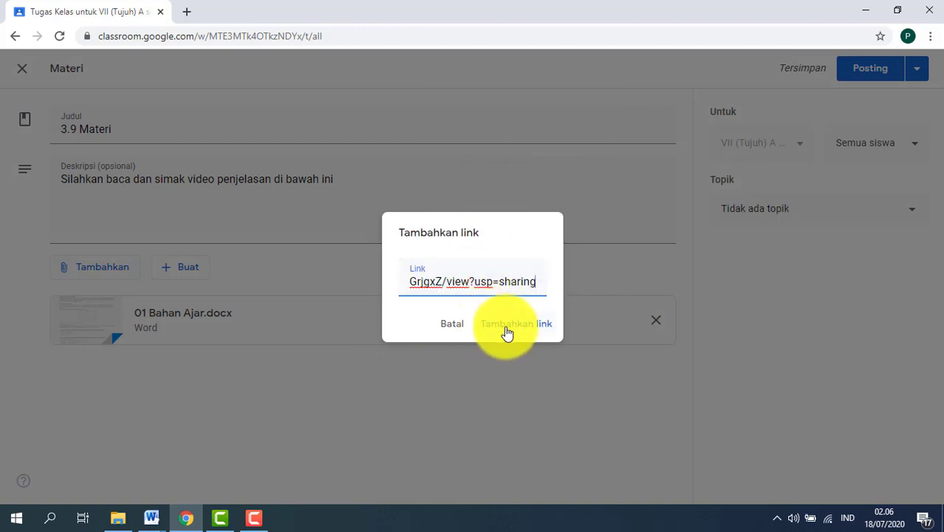
click(515, 330)
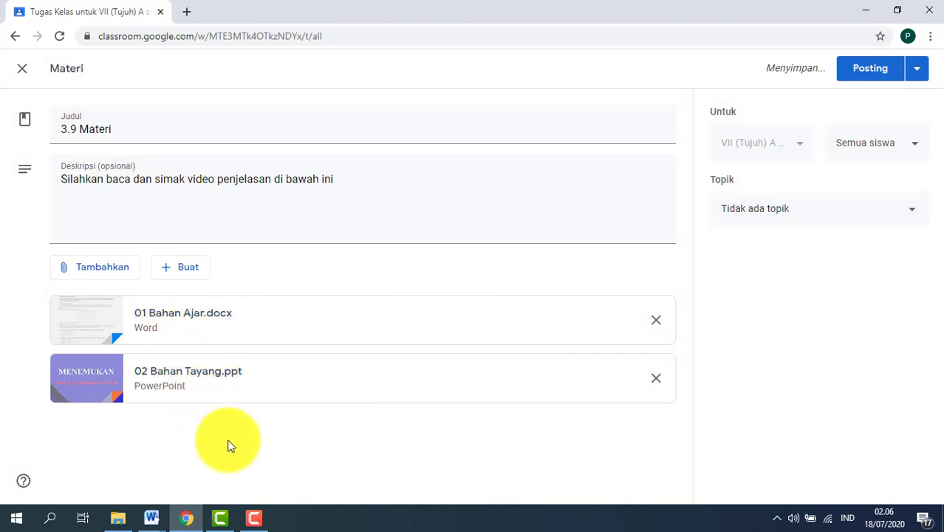
Switch to the Word document and copy the link listed under Video Pembelajaran.
click(151, 518)
click(109, 464)
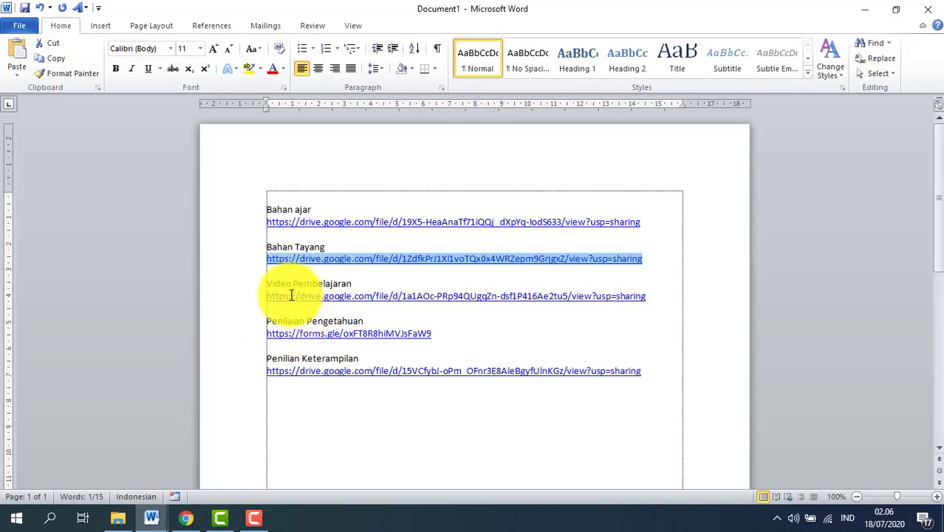
drag(268, 295, 643, 295)
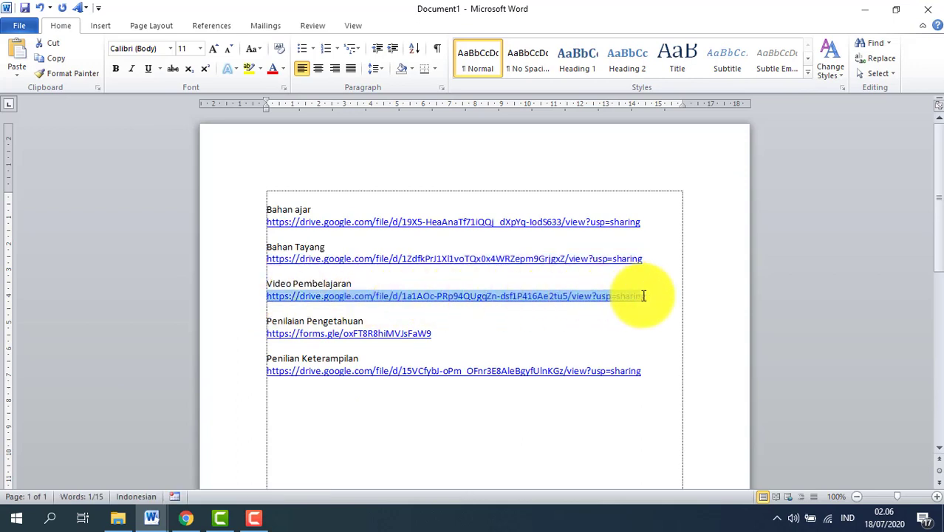
right_click(643, 299)
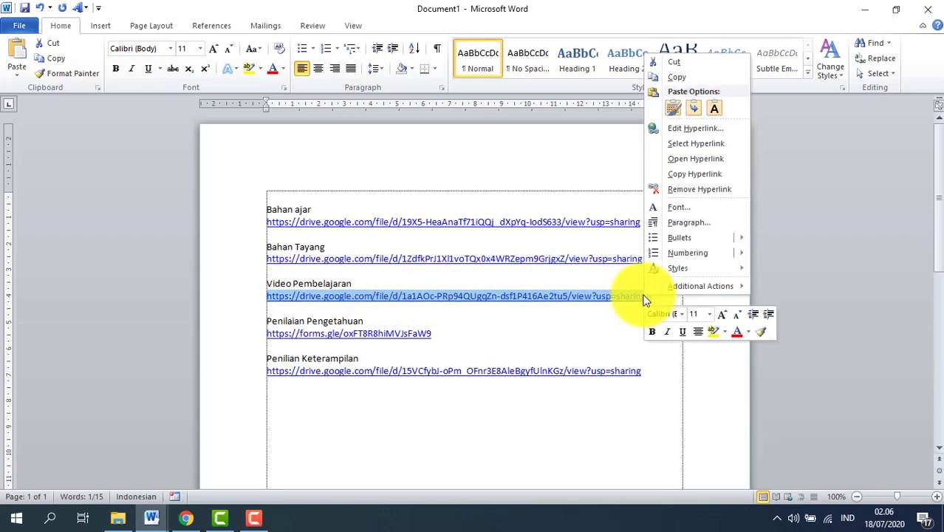
click(669, 81)
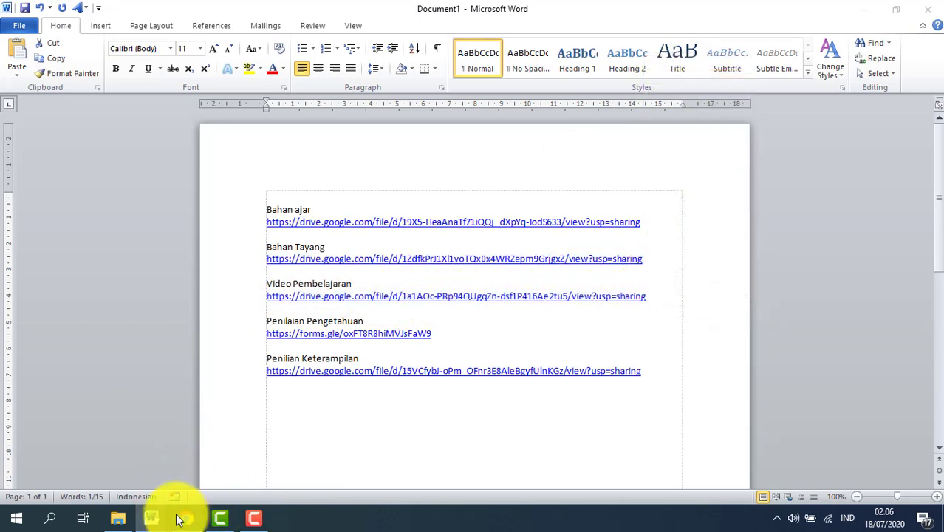
Return to Chrome and attach the copied Video Pembelajaran link to the 3.9 Materi post.
click(187, 518)
click(120, 267)
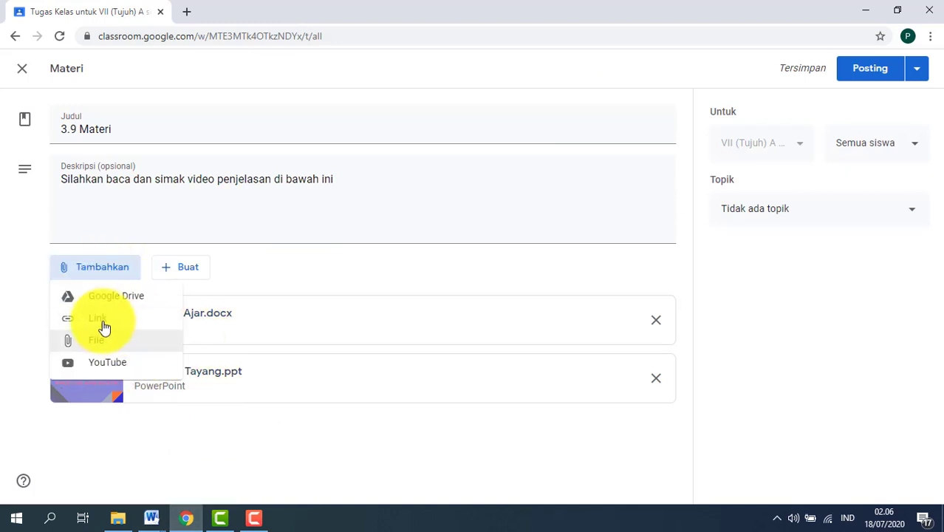
click(144, 319)
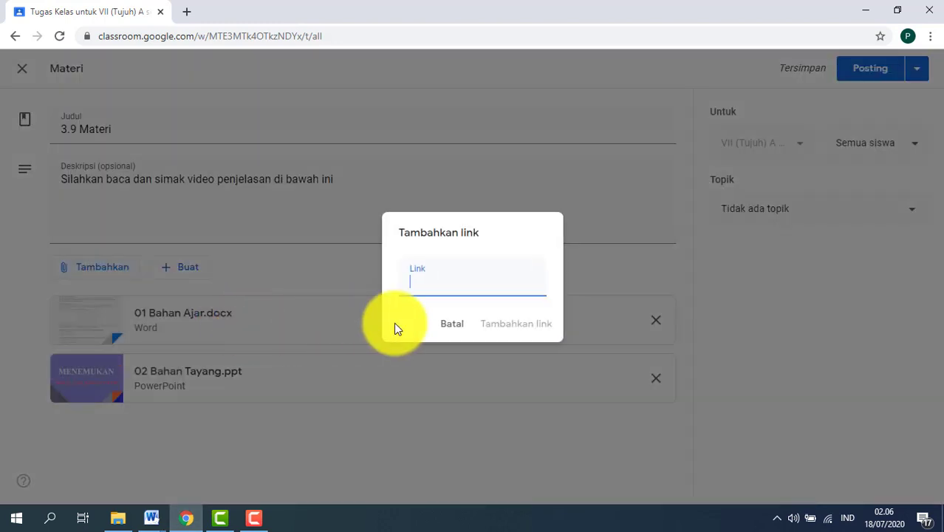
right_click(412, 286)
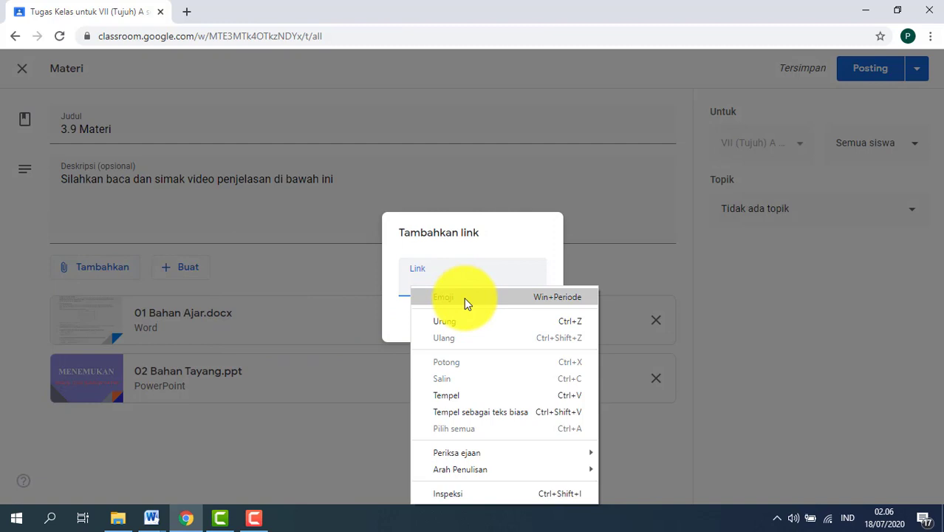
click(459, 392)
click(529, 327)
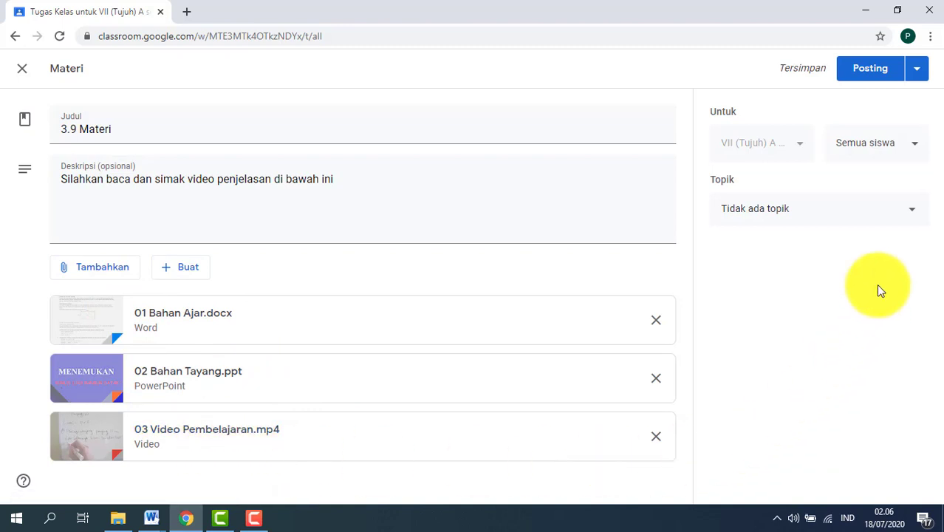
Assign the material to the Matematika topic and post it, letting Classroom make Drive copies of the three attached files.
click(840, 221)
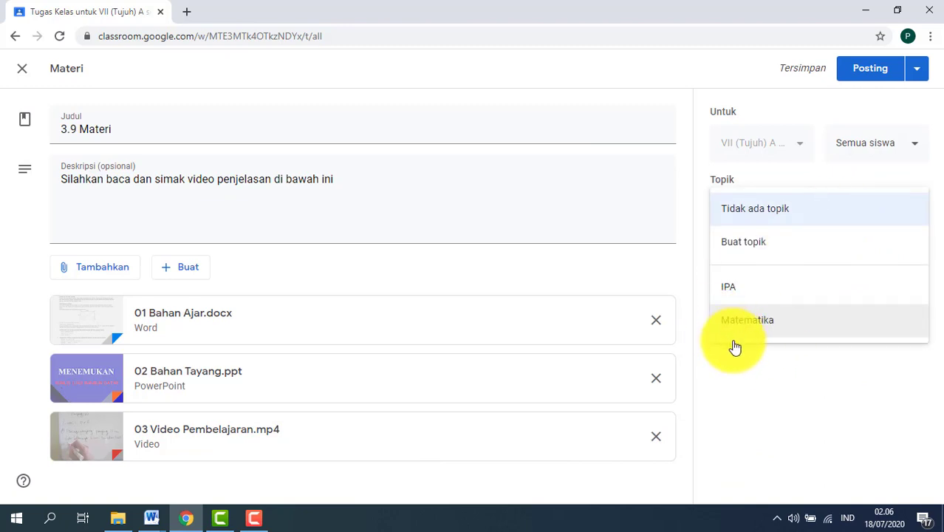
click(766, 328)
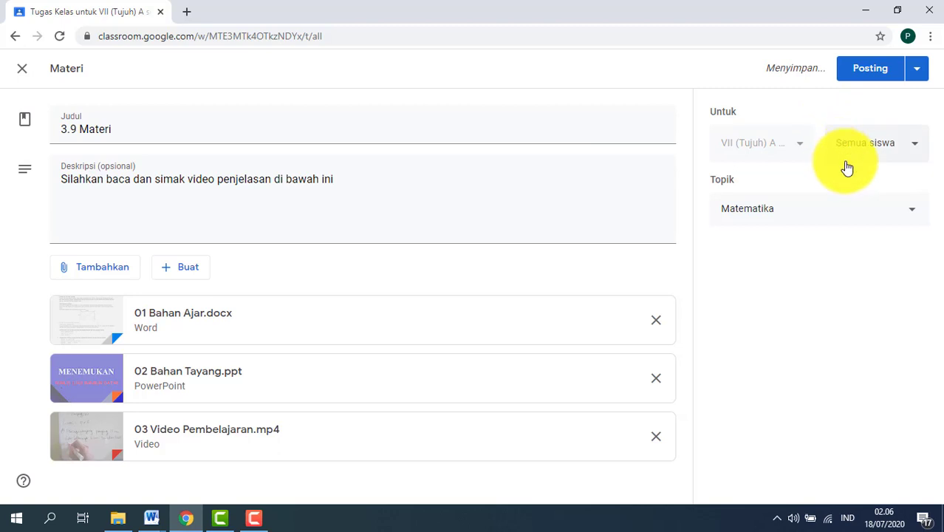
click(870, 72)
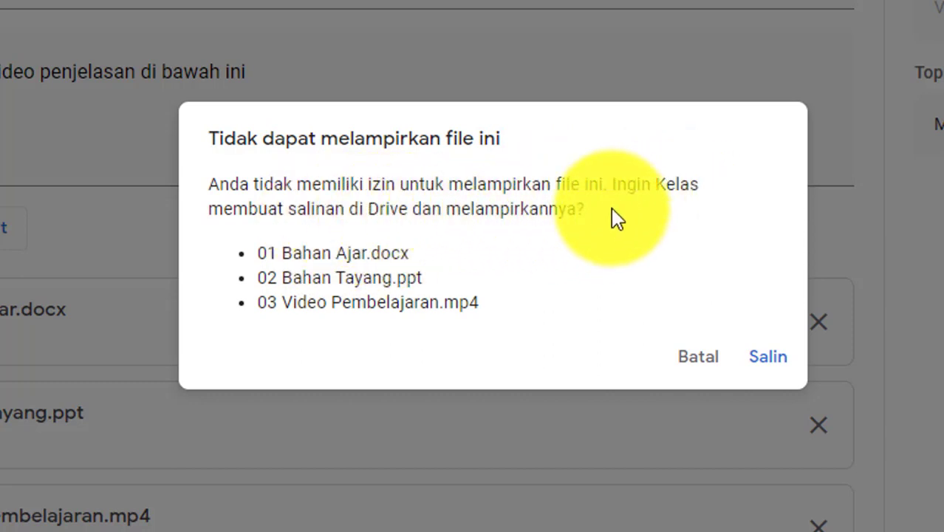
click(783, 361)
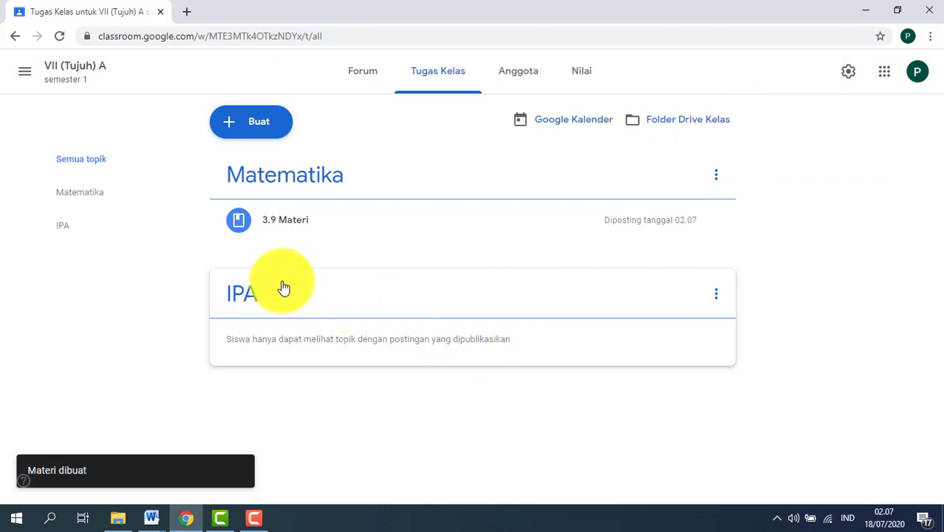
Check the posted 3.9 Materi and the Matematika topic page, returning to the full Tugas Kelas list.
click(308, 228)
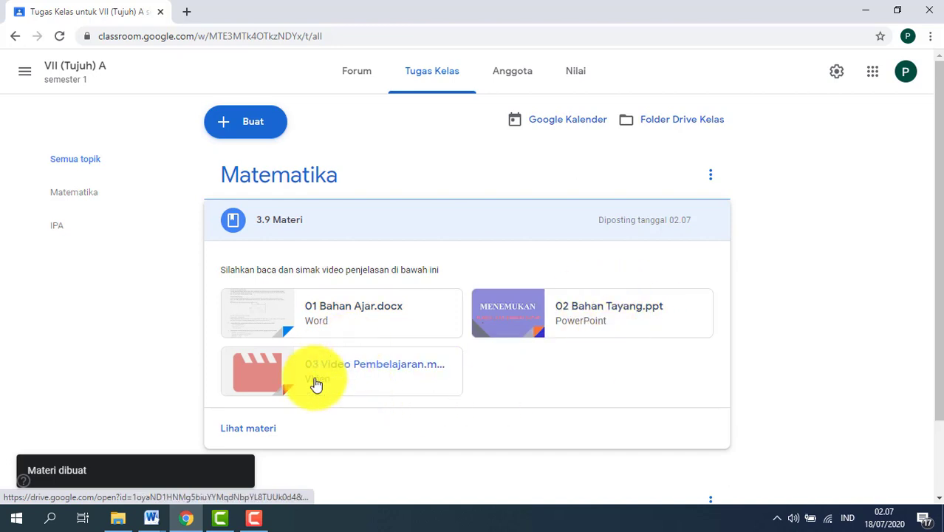
click(305, 186)
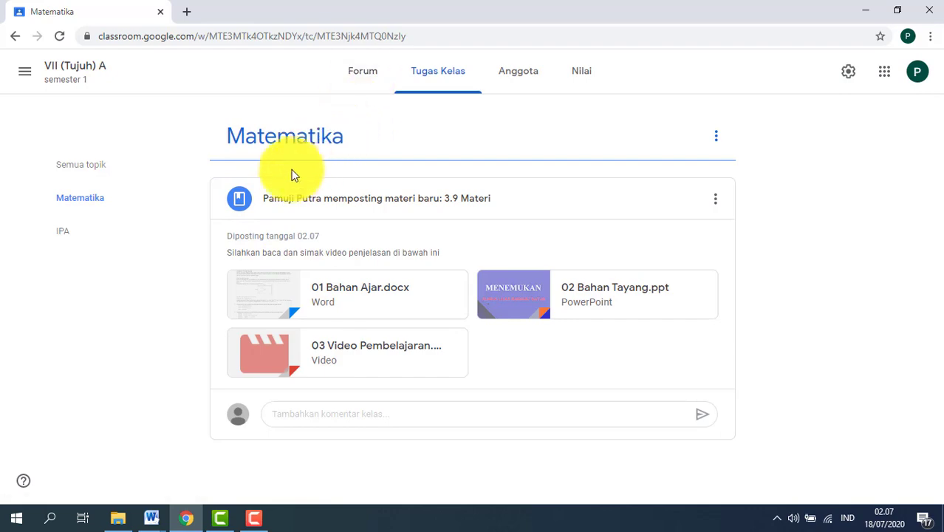
click(389, 78)
click(435, 77)
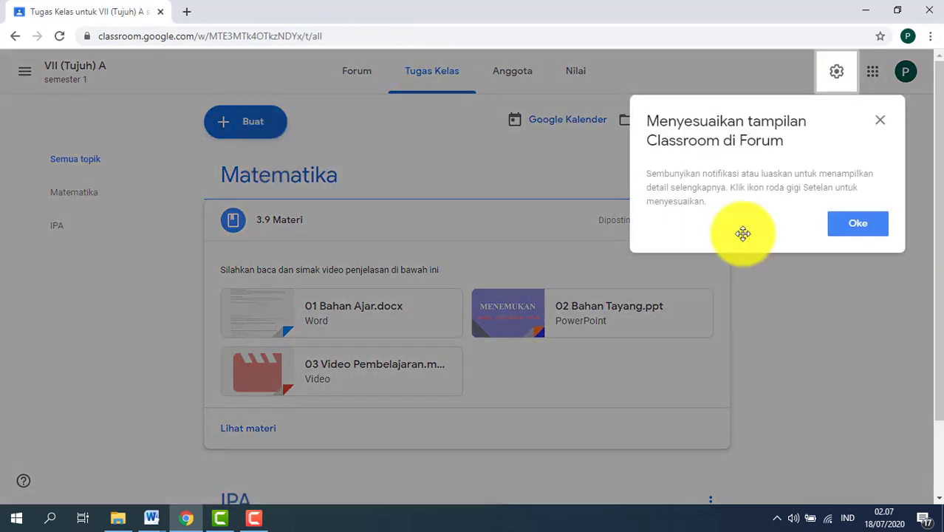
click(883, 119)
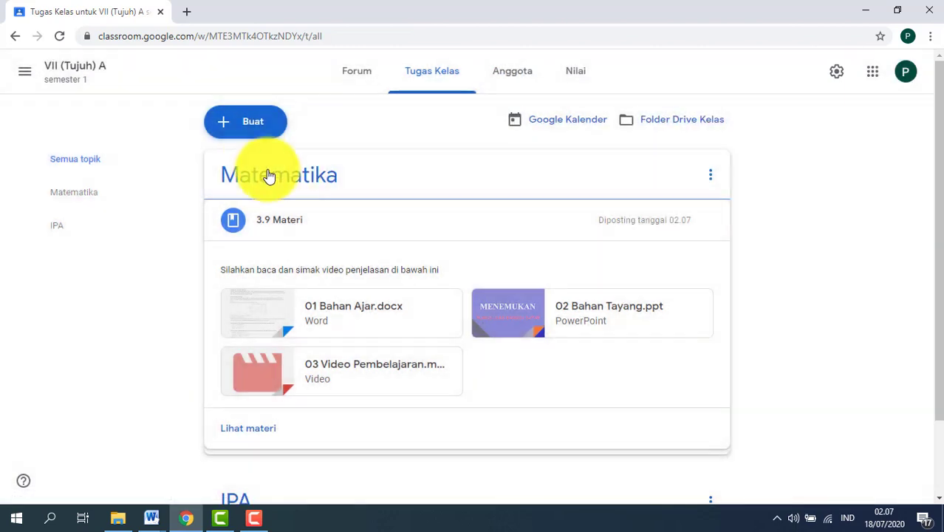
Switch to the Word document and copy the link listed under Penilaian Pengetahuan.
click(250, 125)
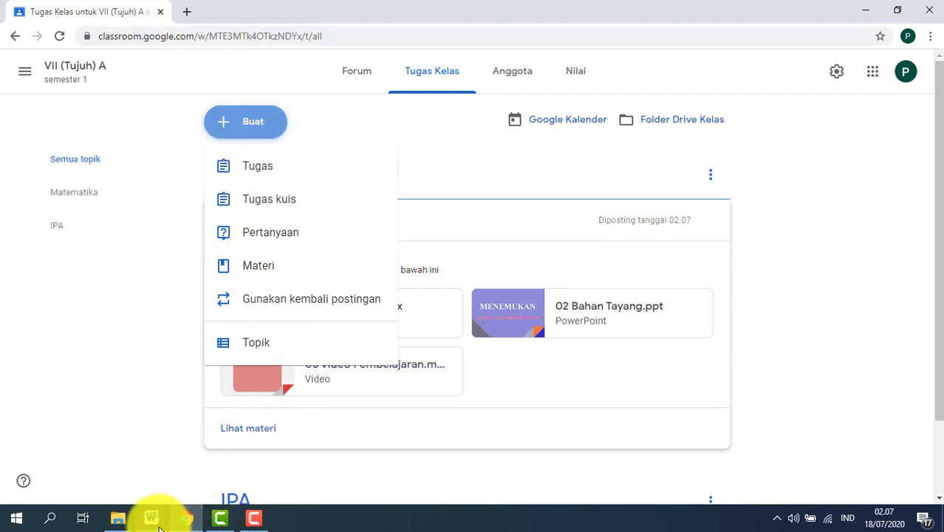
click(152, 517)
click(84, 482)
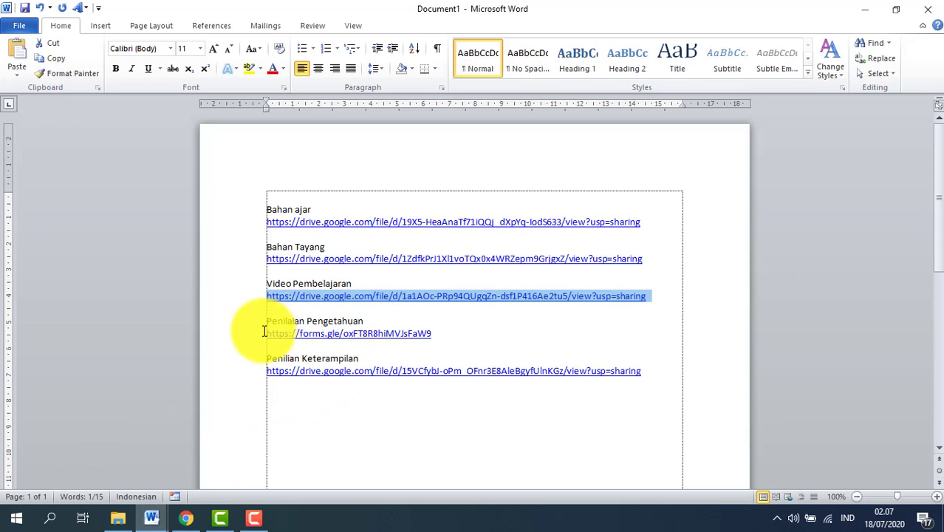
drag(264, 331, 452, 332)
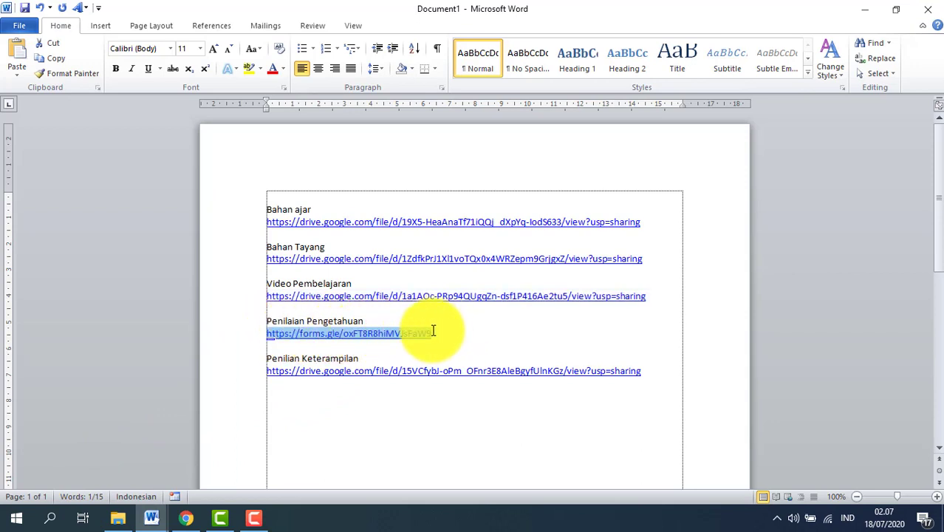
right_click(410, 337)
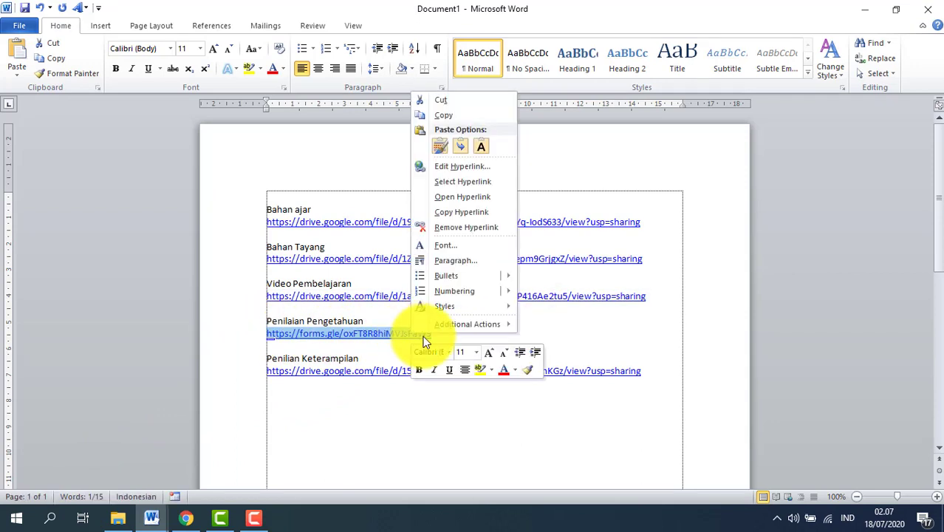
click(452, 114)
Return to Chrome, create a quiz assignment (Tugas kuis), dismiss the rubric tip and remove the attached Blank Quiz form.
click(186, 517)
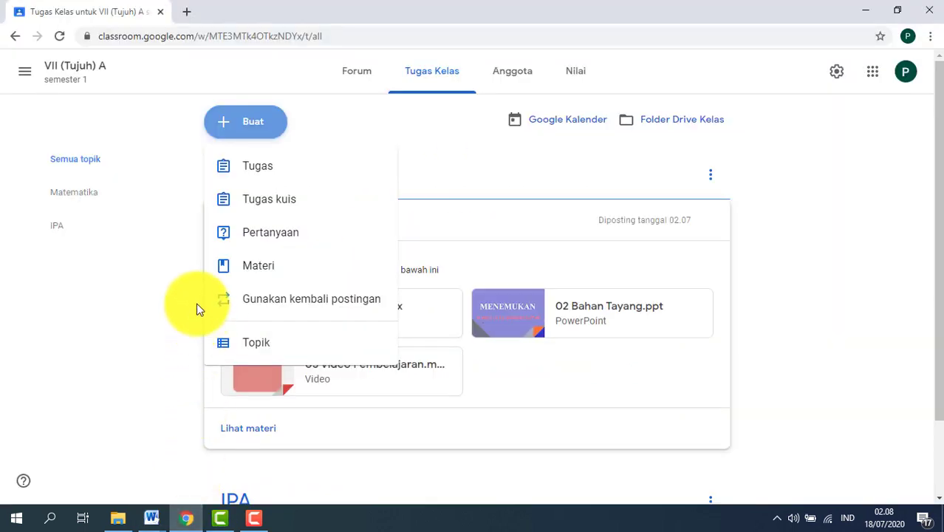
click(288, 124)
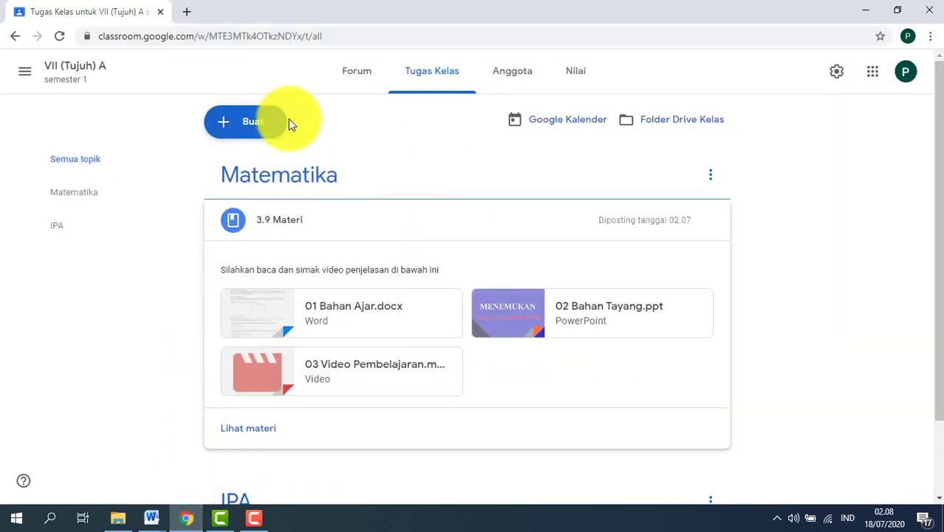
click(244, 122)
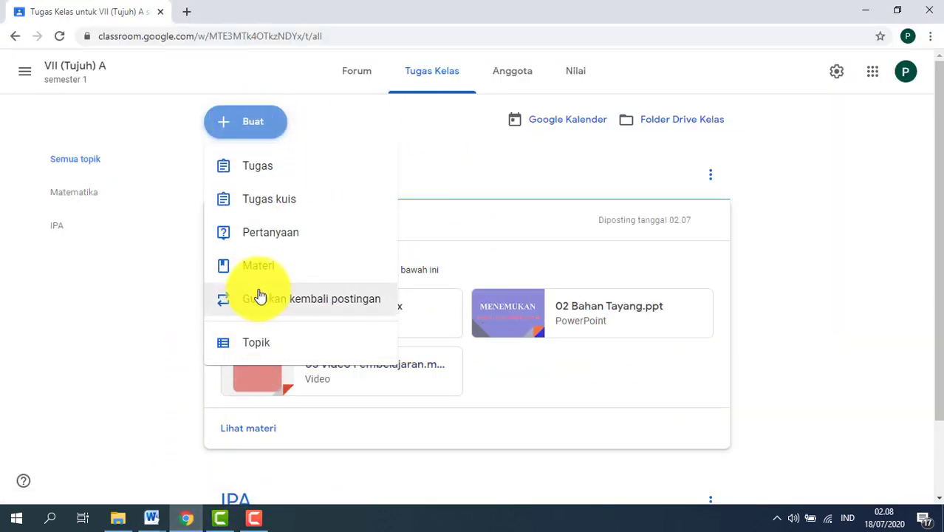
click(260, 209)
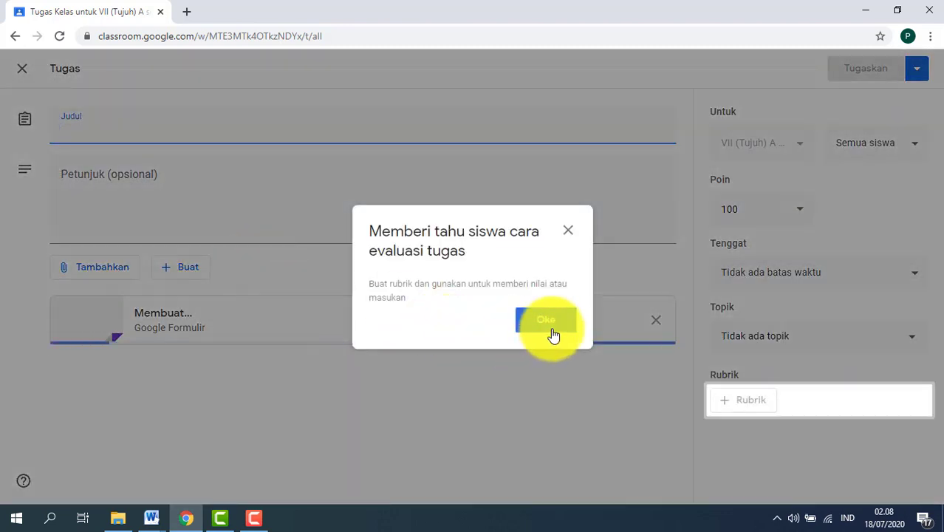
click(550, 331)
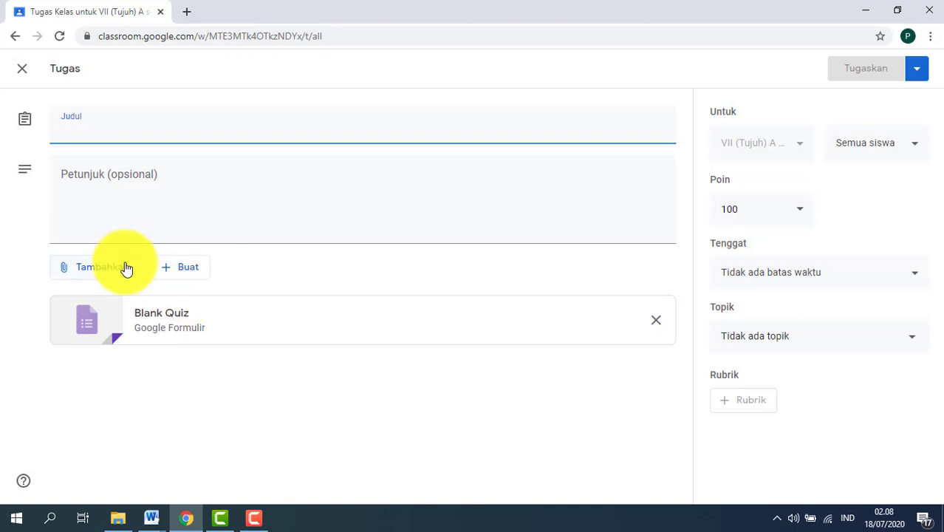
click(657, 325)
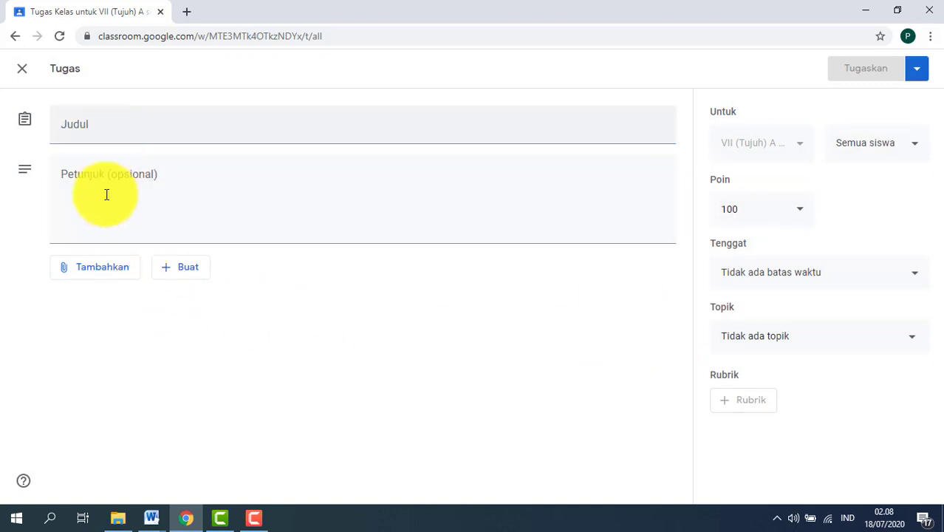
Attach the copied Penilaian Pengetahuan link to the new assignment.
click(90, 274)
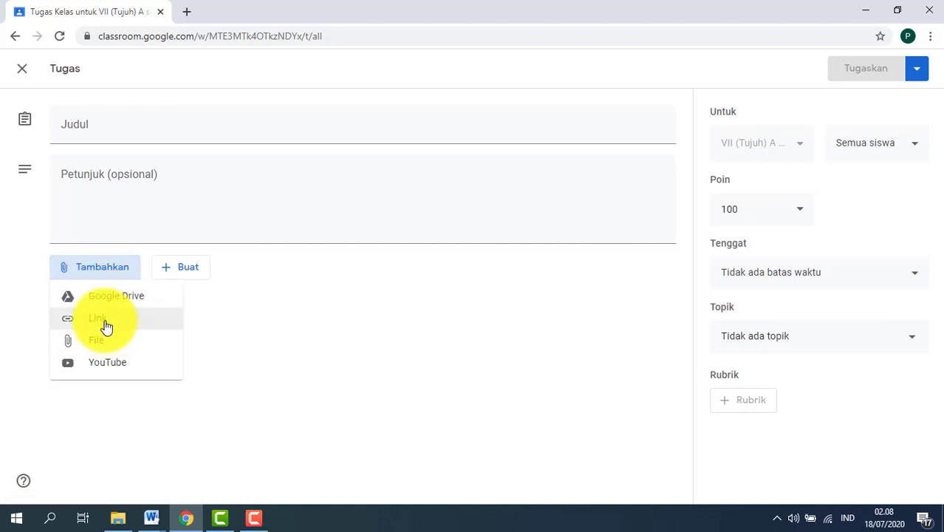
click(106, 325)
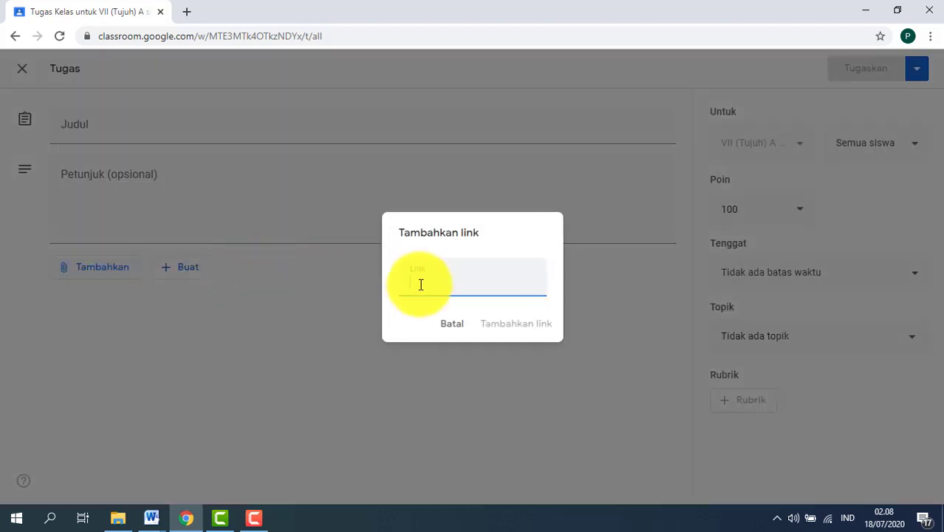
right_click(420, 285)
click(456, 390)
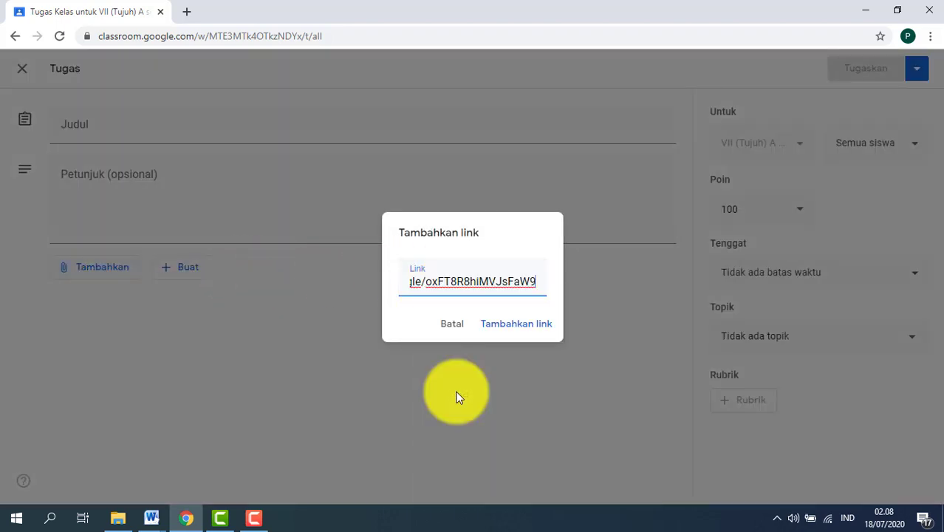
click(514, 329)
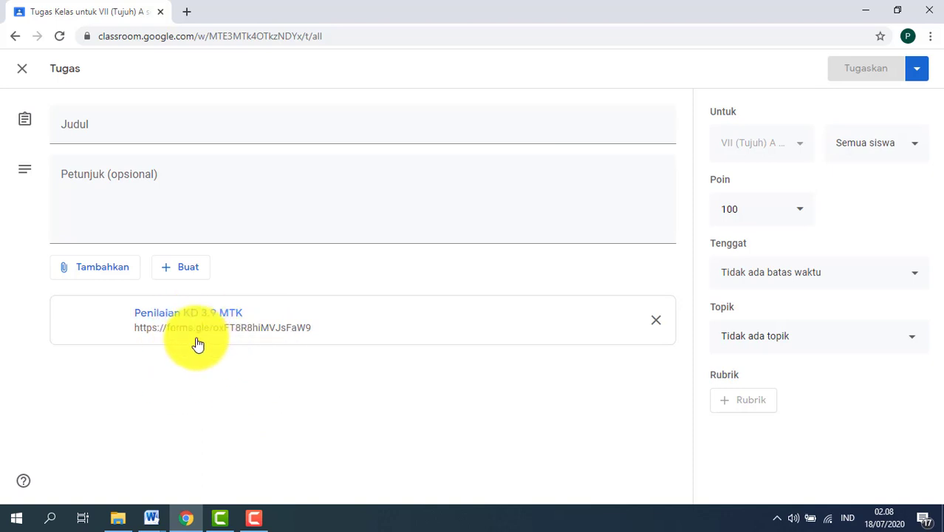
Title the assignment "Kuis" and enter the instructions "Silahkan kerjakan kuis untuk mengukur kemampuan pengetahuan ananda".
click(116, 127)
text(K)
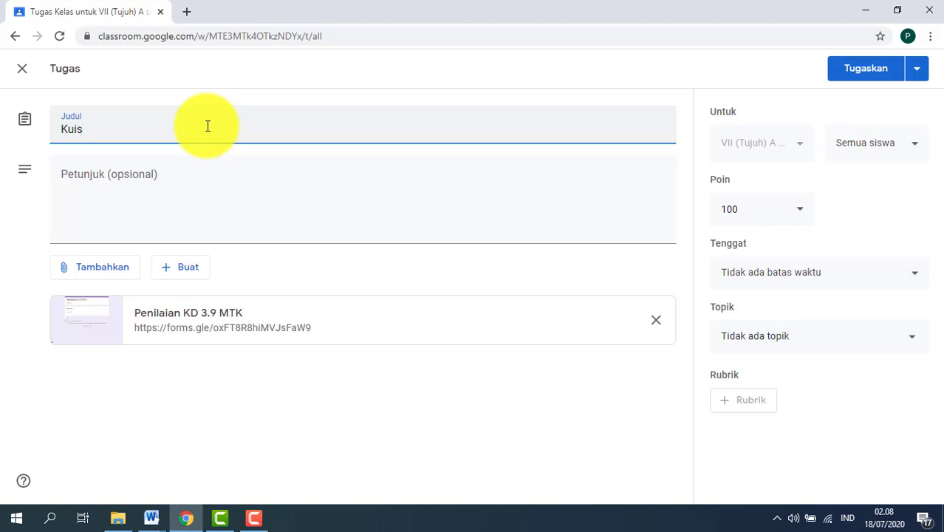
text(uis)
click(208, 177)
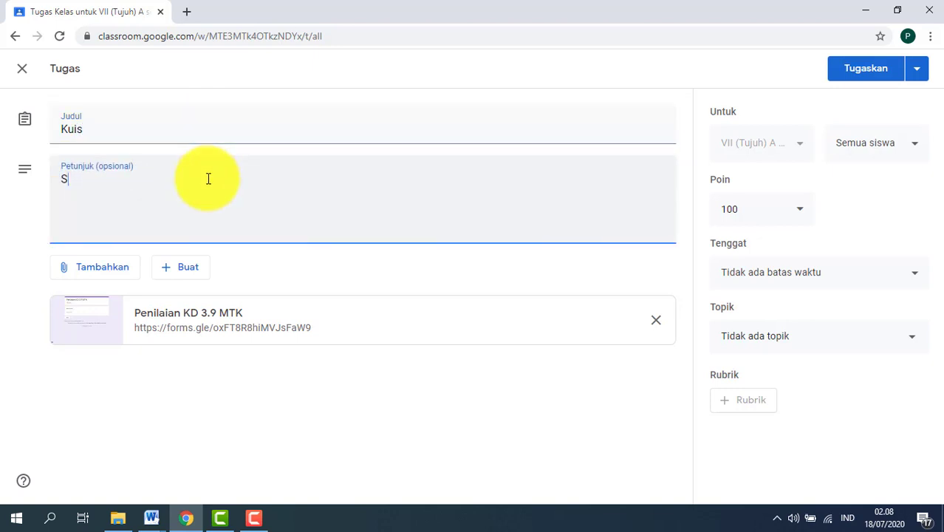
text(Silahkan kerjakan kuis untuk mengukur kemampuan)
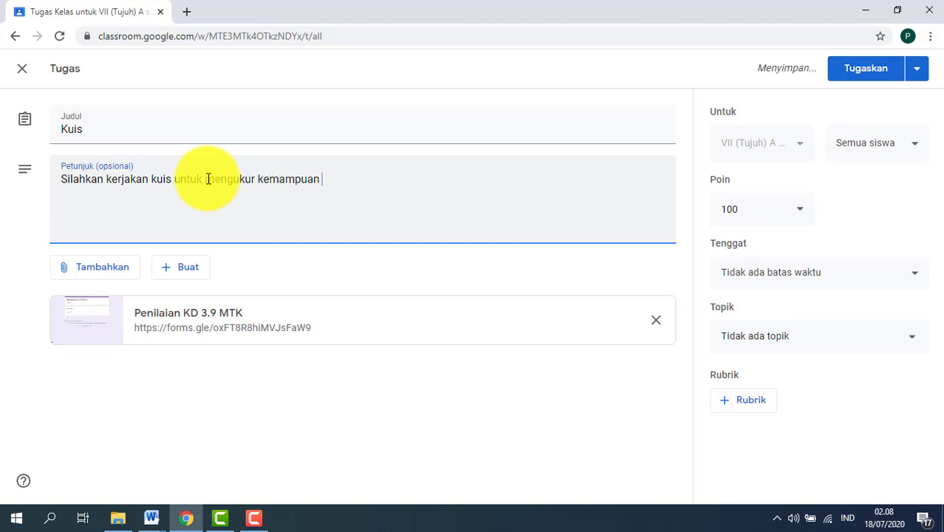
text(pengetahuan ananda)
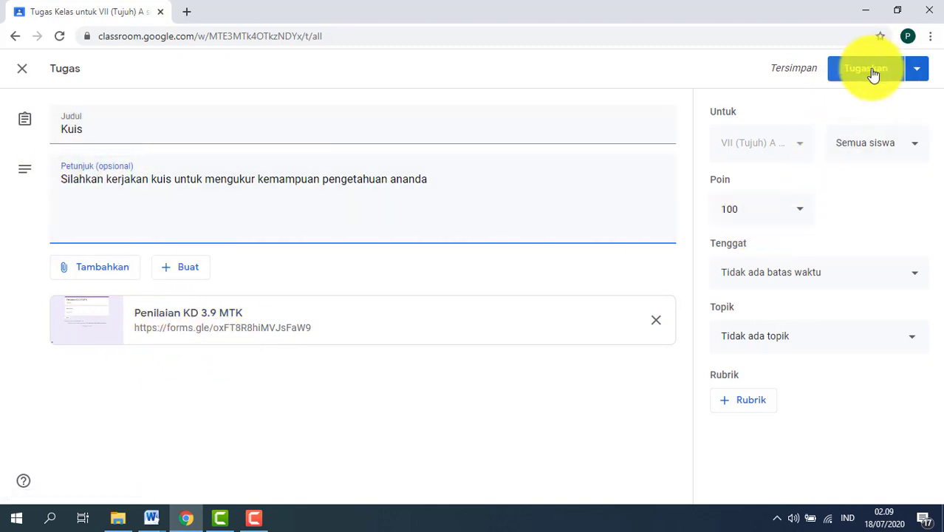
Assign the quiz to the Matematika topic and set its due date to 19 Jul 2020 at 23.59.
click(789, 347)
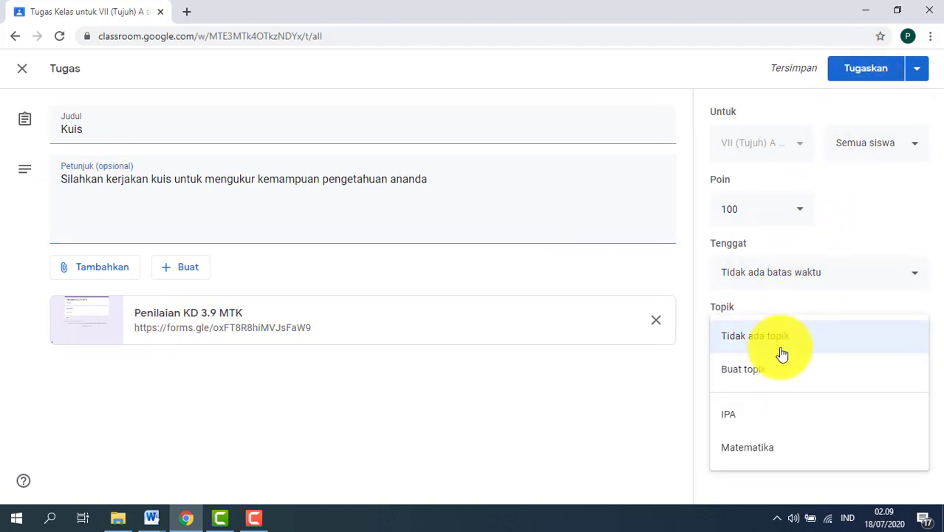
click(758, 461)
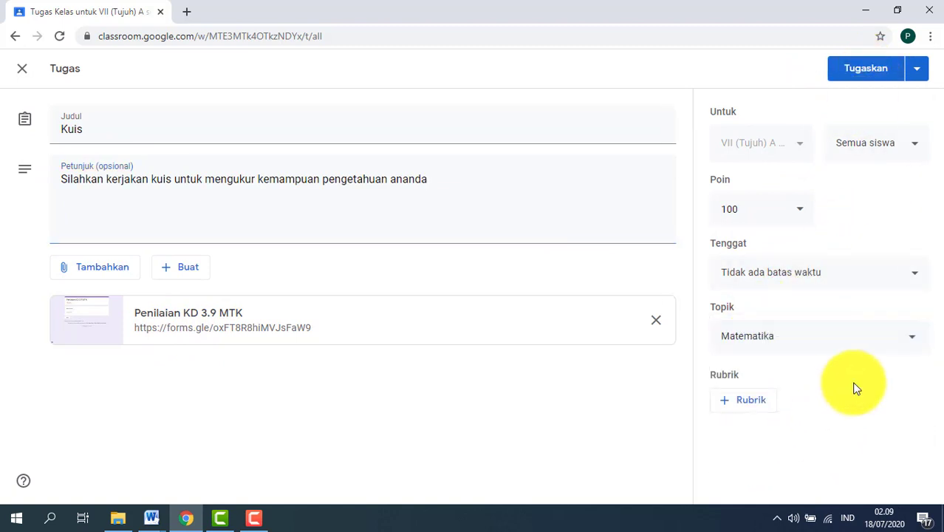
click(807, 285)
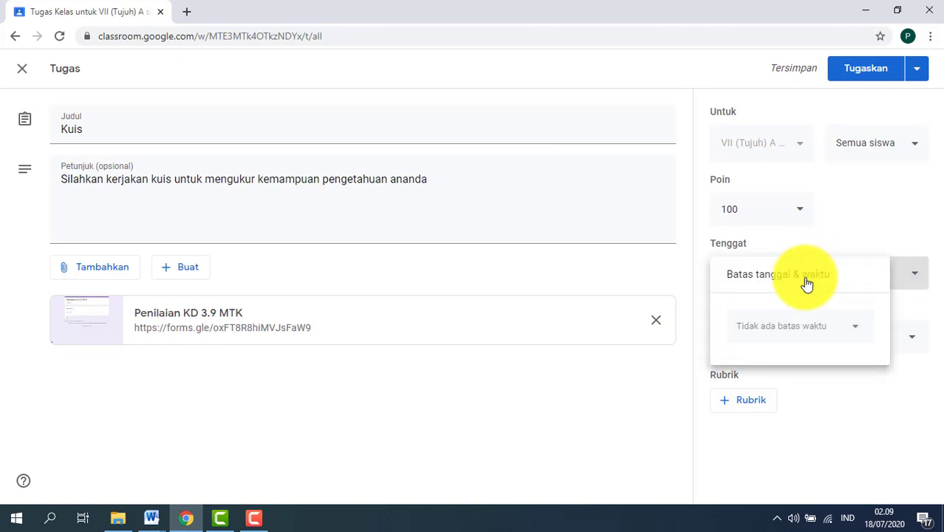
click(854, 336)
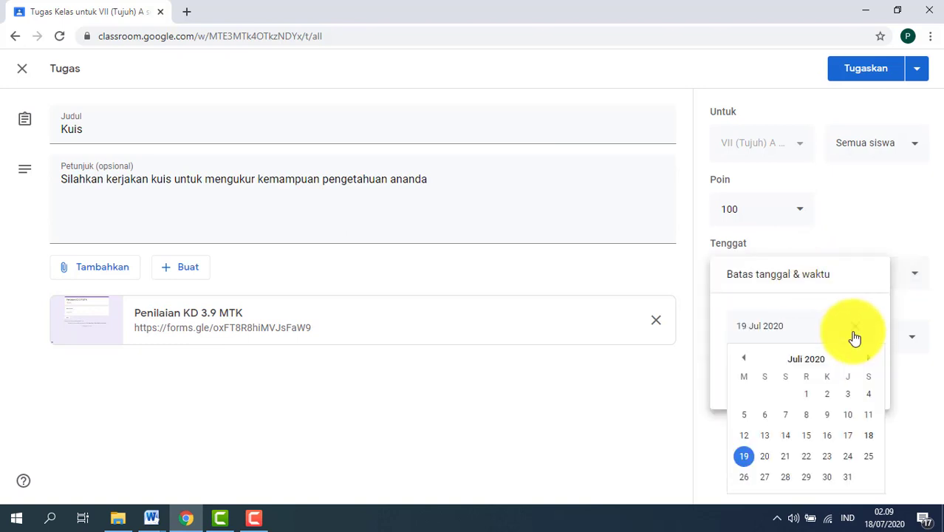
click(743, 457)
click(774, 382)
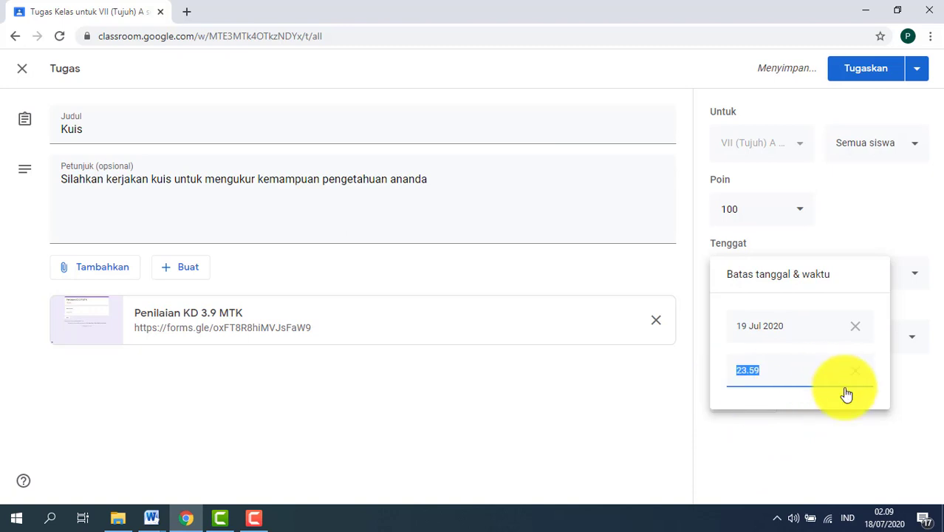
click(898, 433)
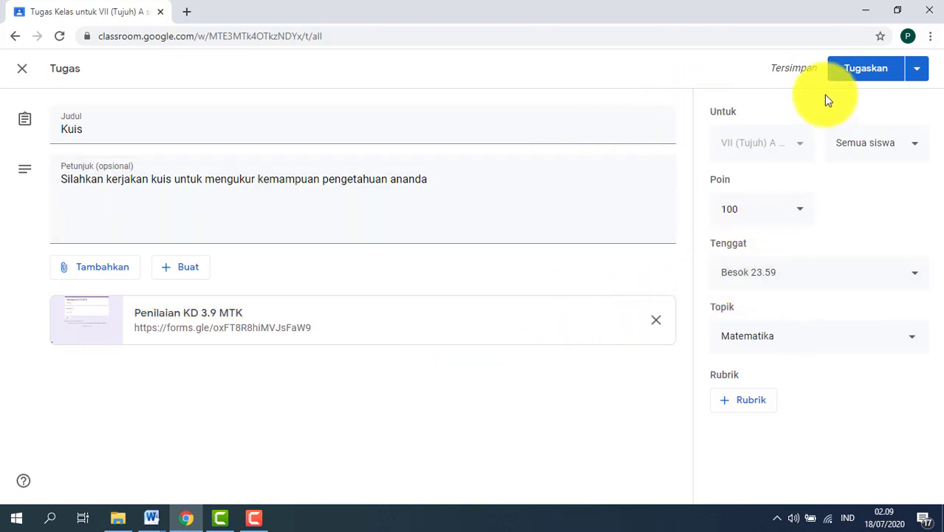
Schedule the Kuis assignment to be posted on 18 Jul 2020 at 08.00.
click(915, 71)
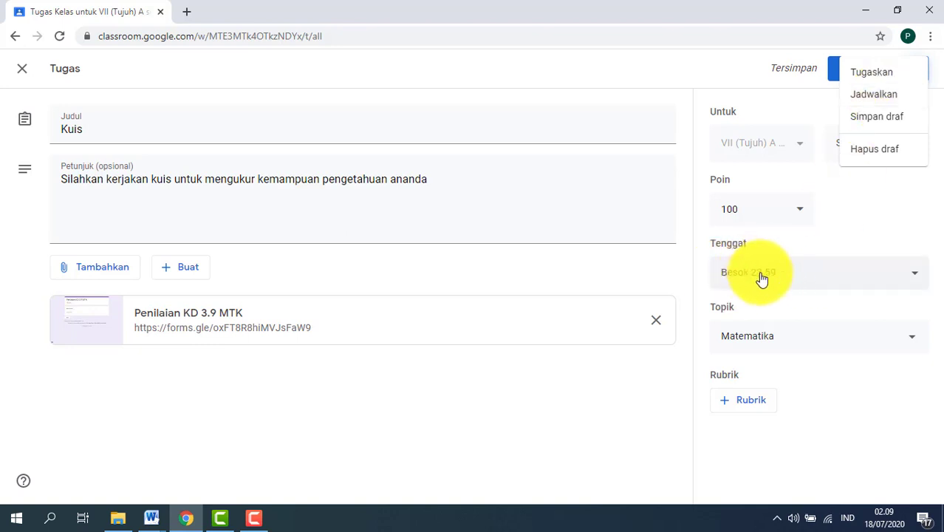
click(872, 99)
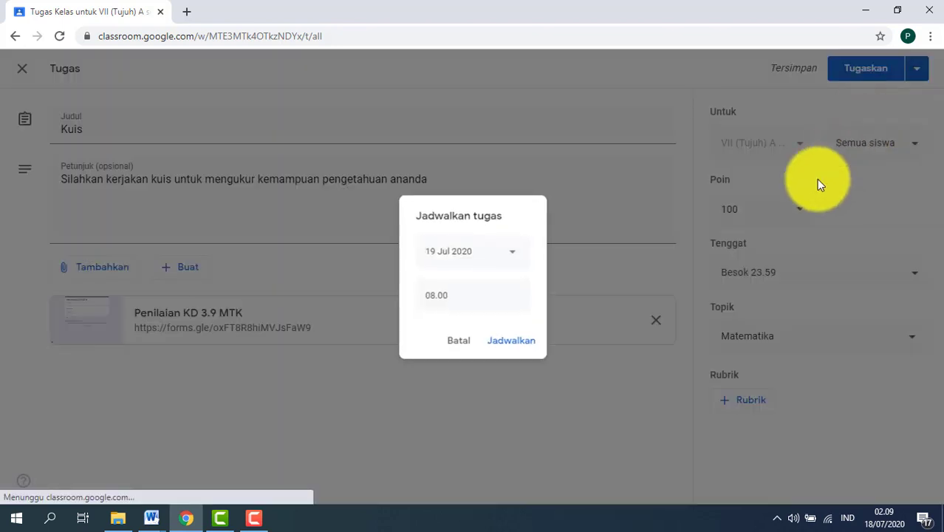
click(476, 255)
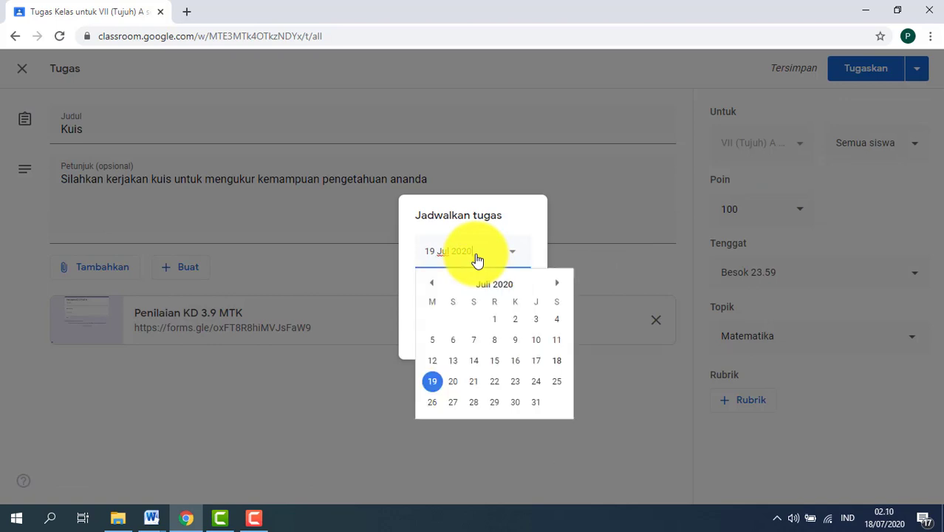
click(559, 365)
click(435, 297)
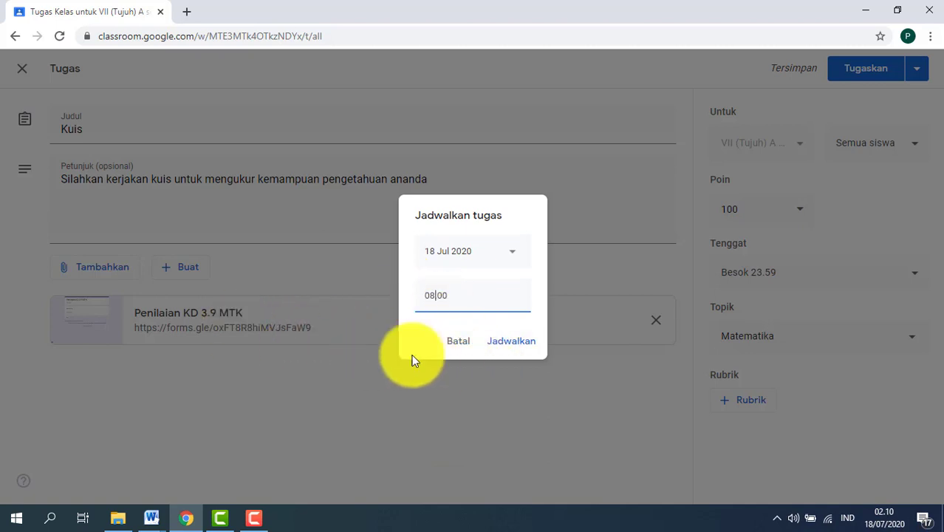
click(512, 345)
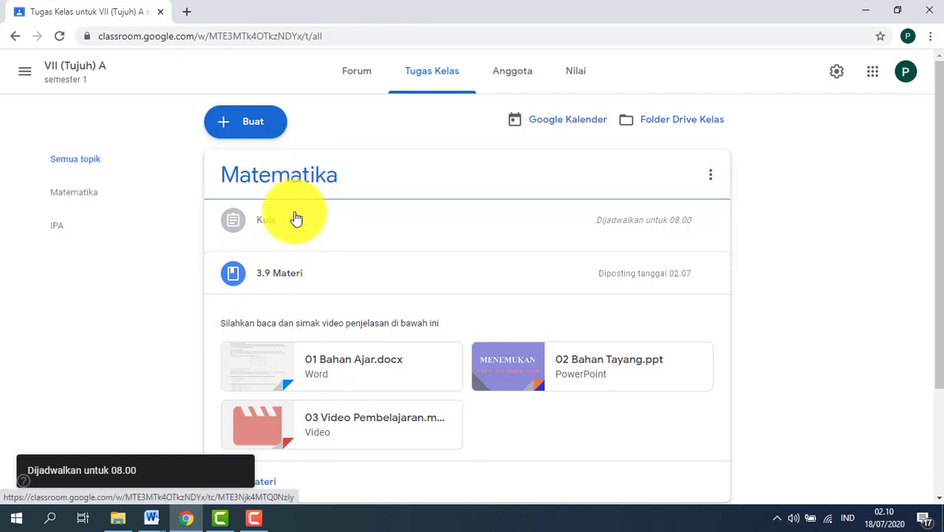
Move Kuis below 3.9 Materi in the Matematika topic and collapse the 3.9 Materi details.
scroll(314, 302, down, 2)
scroll(284, 268, up, 2)
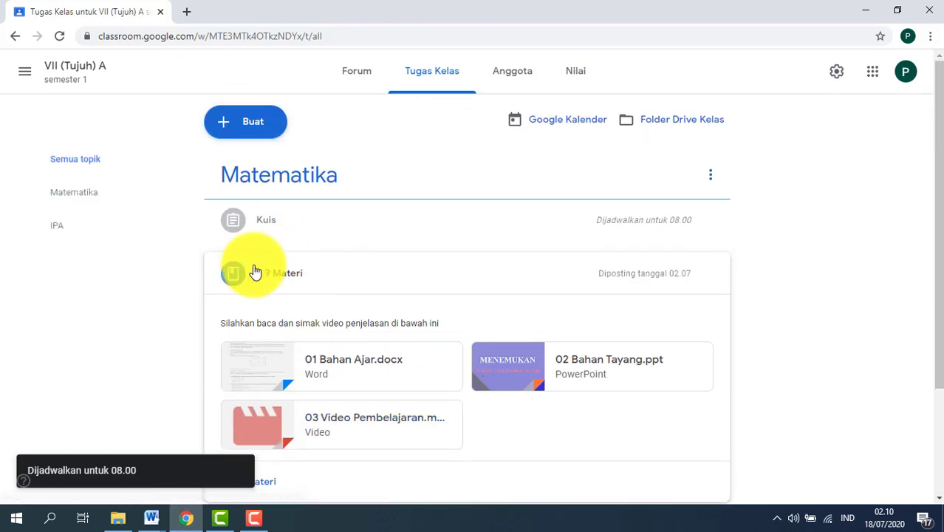
drag(268, 227, 318, 251)
scroll(311, 308, down, 1)
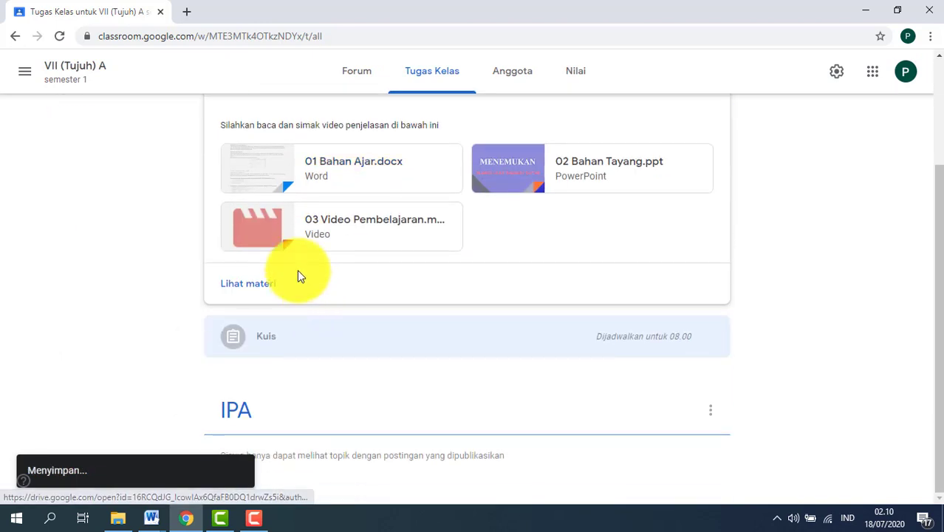
scroll(296, 274, up, 2)
click(287, 222)
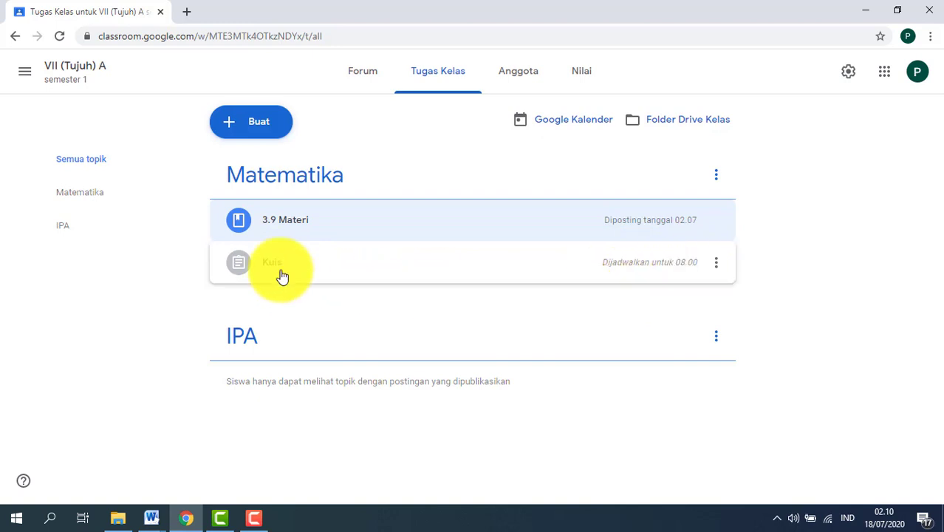
Edit the scheduled Kuis assignment, rename it "3.9 Kuis" and save it with its existing schedule.
click(715, 263)
click(682, 295)
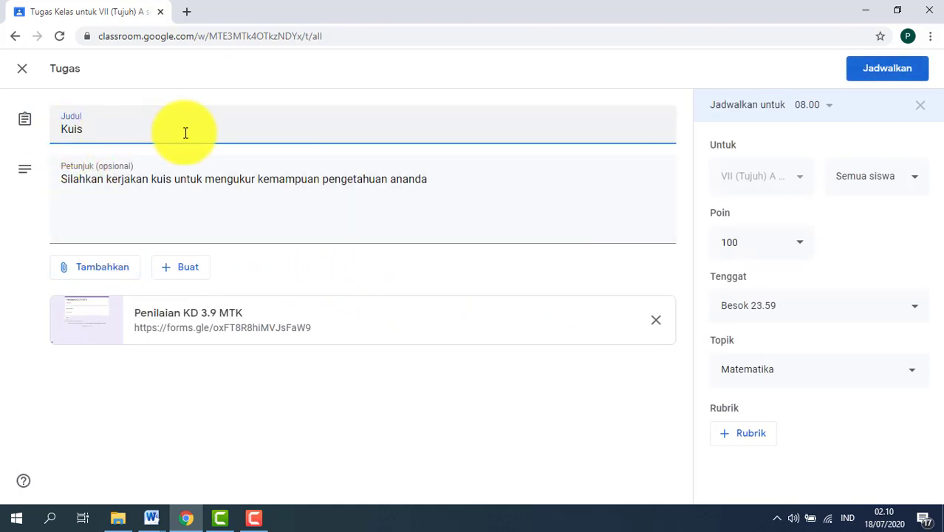
text(3.9)
click(897, 73)
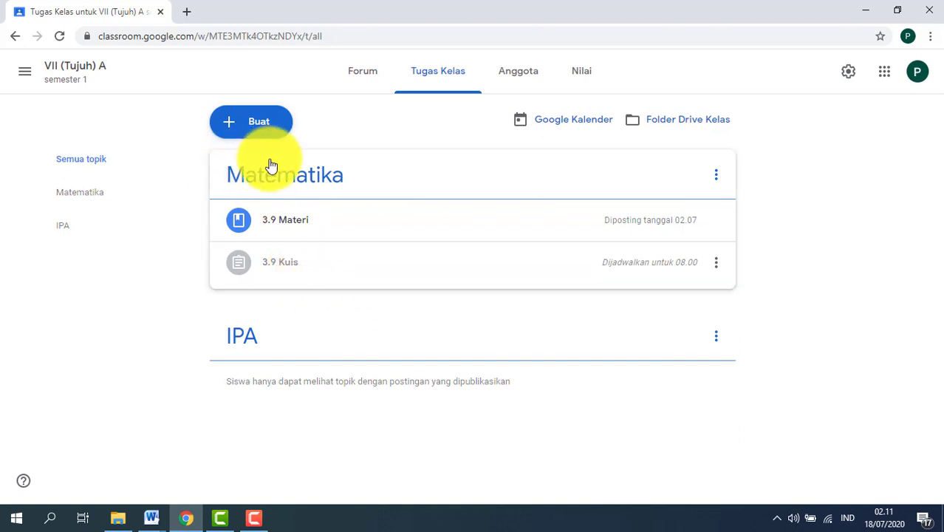
Create a new Tugas assignment titled "3.9 Penilaian Keterampilan".
click(257, 132)
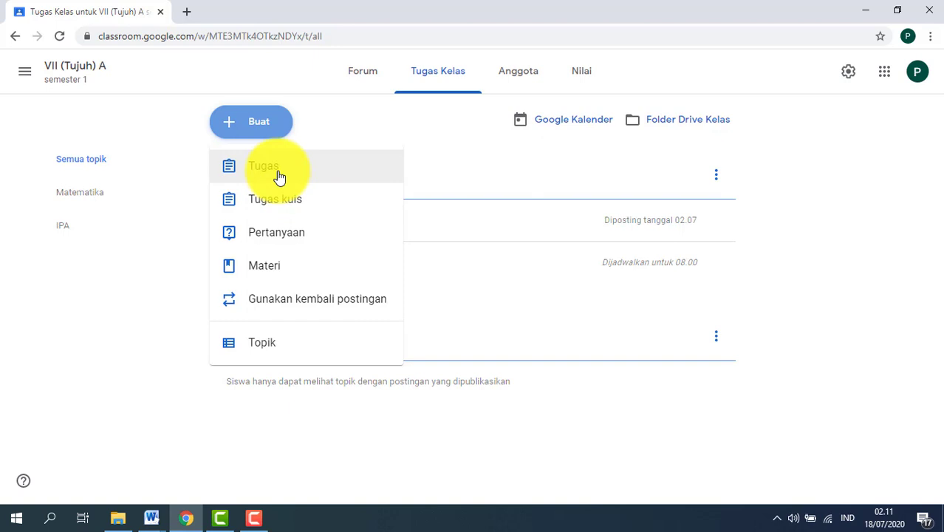
click(278, 176)
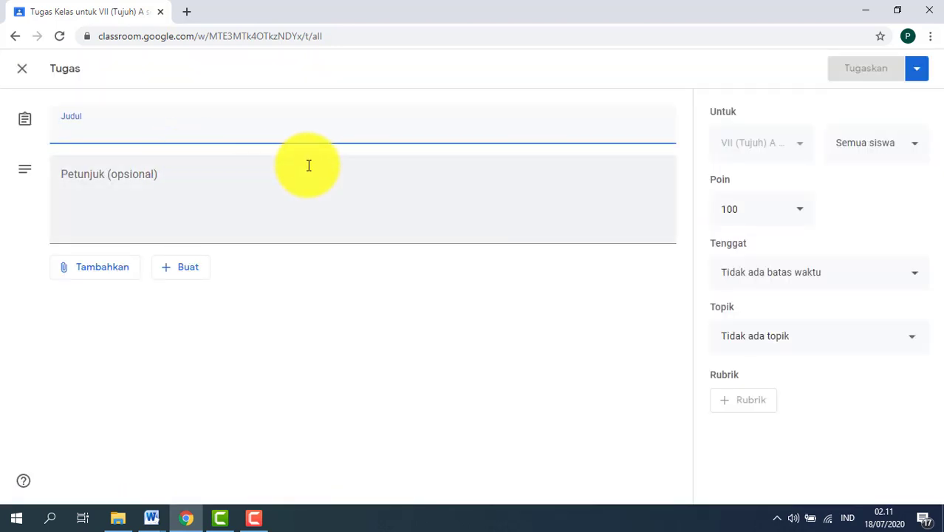
text(3.)
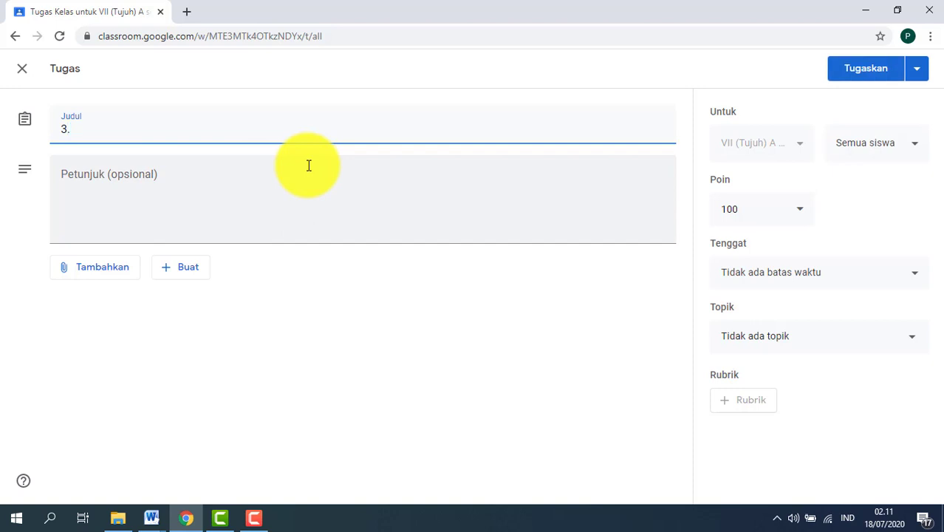
text(9 p)
key(BackSpace)
text(Penilaian Keterampilan)
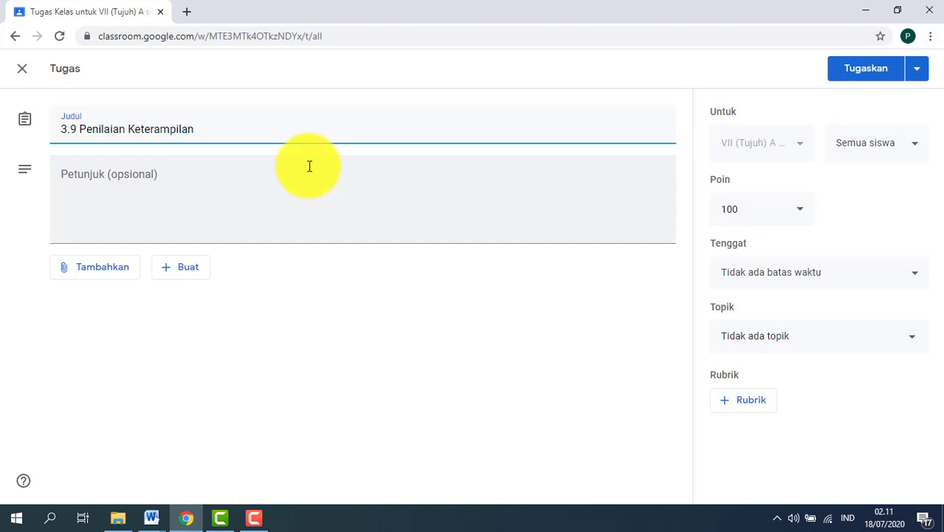
Enter the instructions "kerjakan soal di bawah ini pada buku catatan. kemudian di foto dan upload jawabanmu pada lokasi yang telah disediakan !".
click(153, 181)
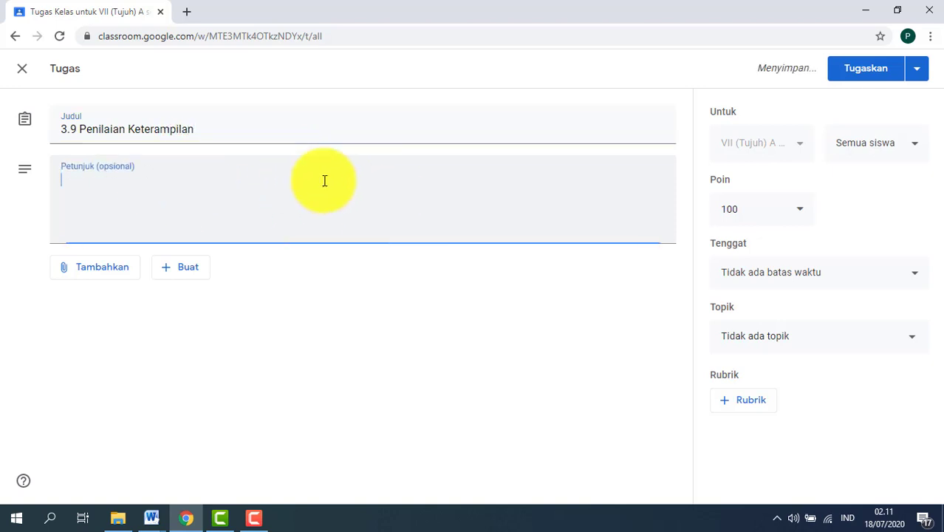
text(kerjakan soal di bawah ini pada)
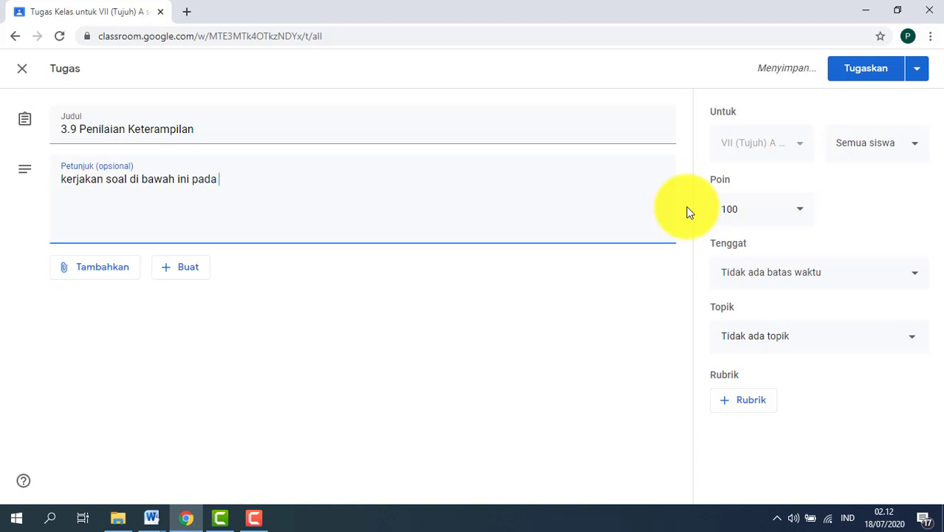
text(buku cat)
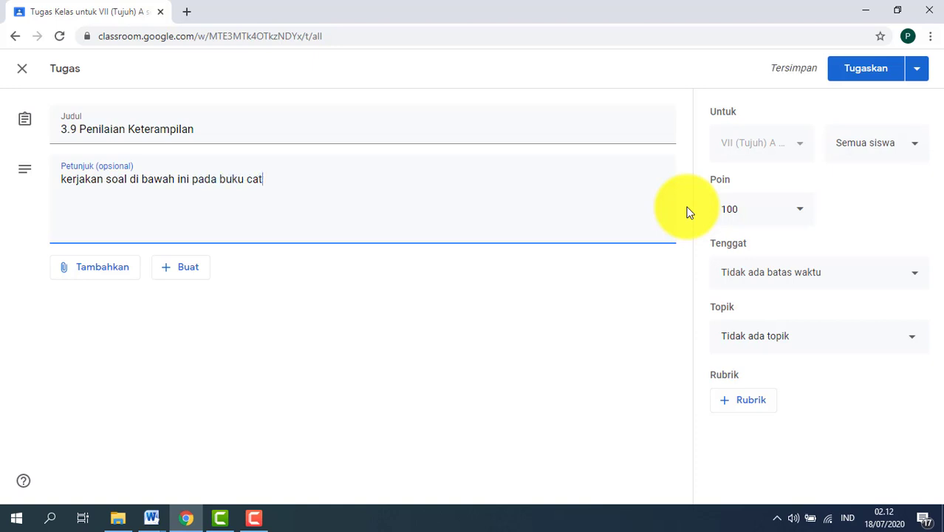
text(atan. kemudian di foto dan upload jawabanmu pada lokasi yang telah disediakan)
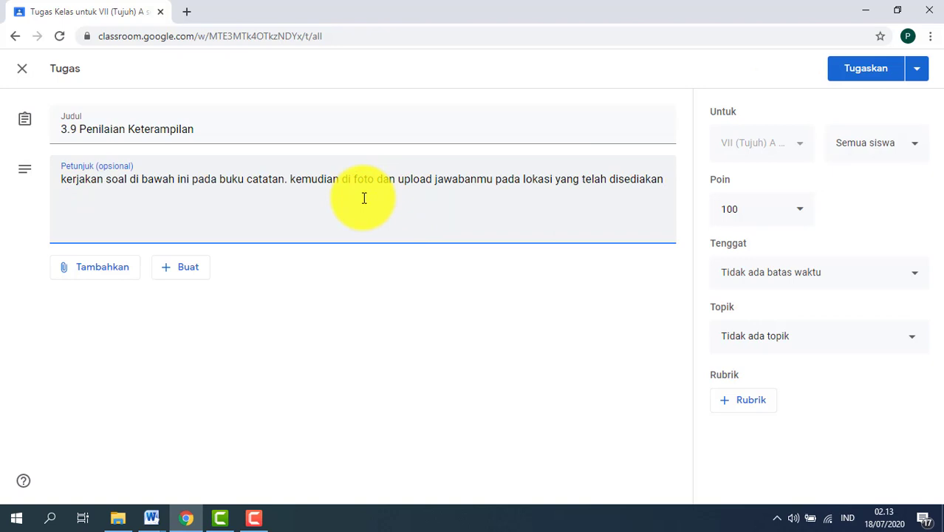
text(!)
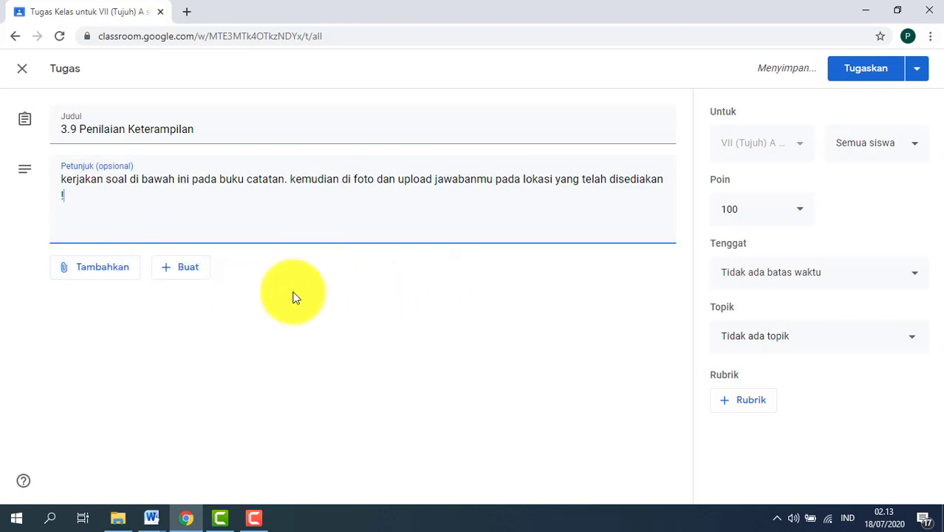
Switch to the Word document and copy the Drive link listed under Penilian Keterampilan.
click(152, 521)
click(63, 443)
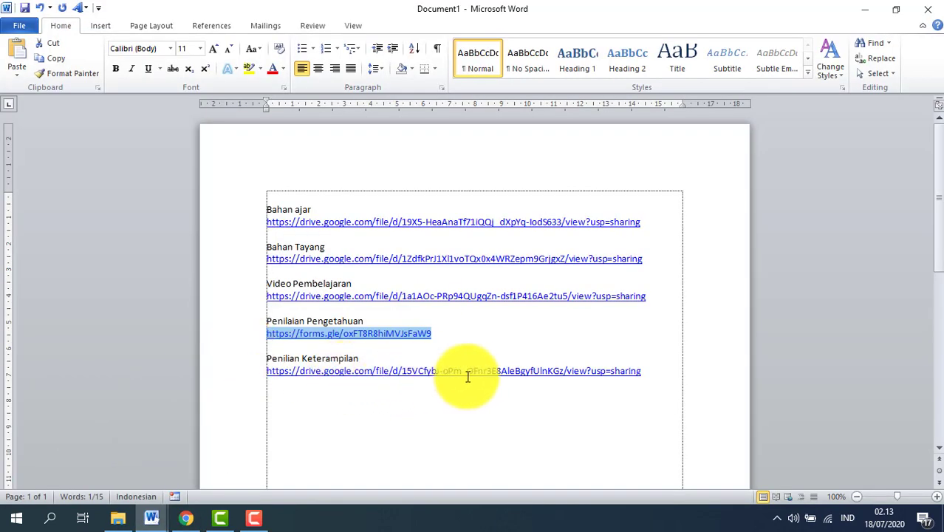
drag(652, 371, 271, 374)
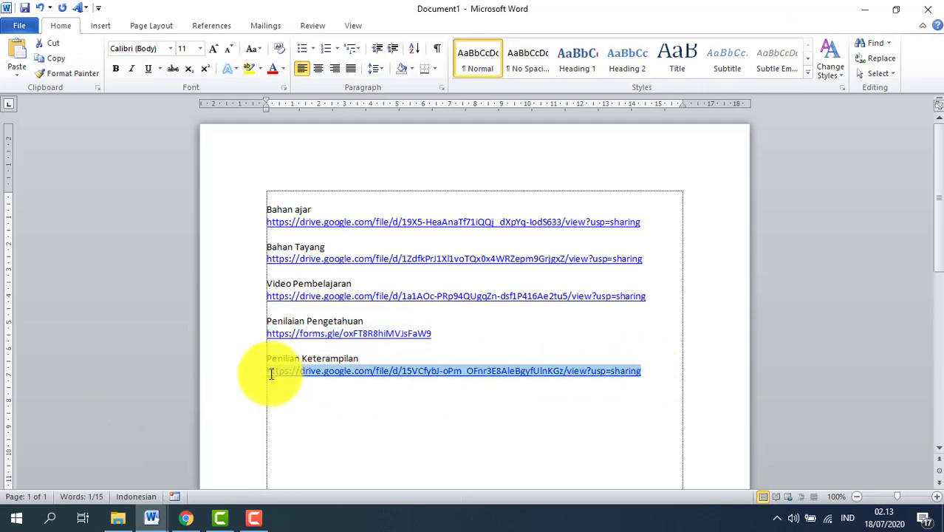
right_click(302, 371)
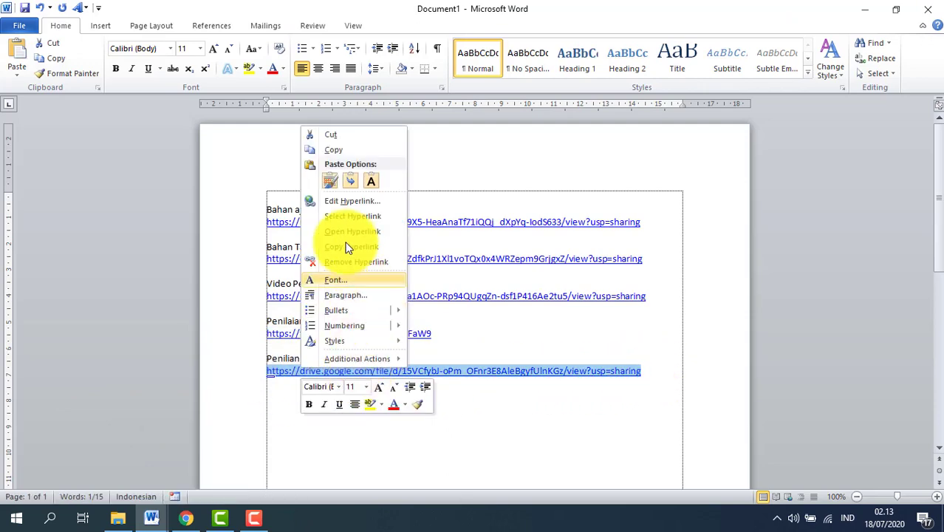
click(343, 151)
Return to Google Classroom, attach the copied Drive link to the assignment and set its sharing to "Siswa dapat melihat file".
click(185, 517)
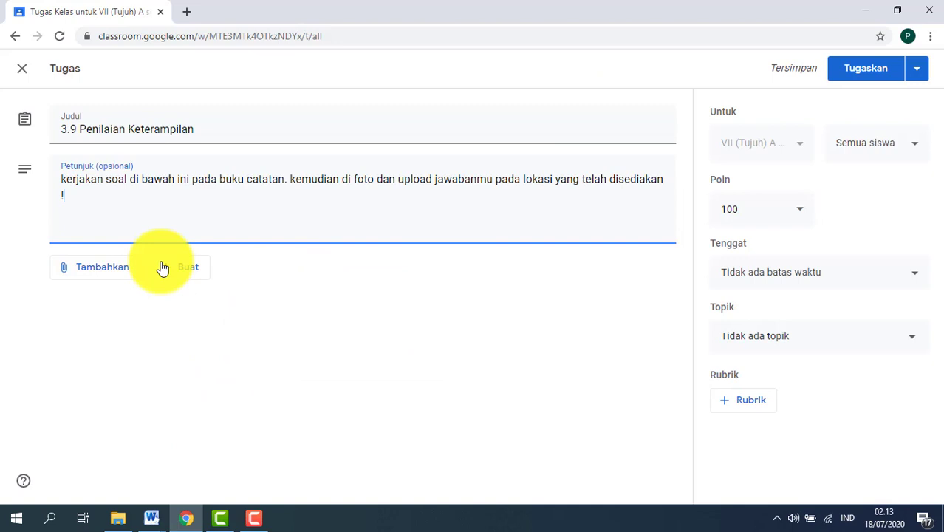
click(90, 266)
click(125, 318)
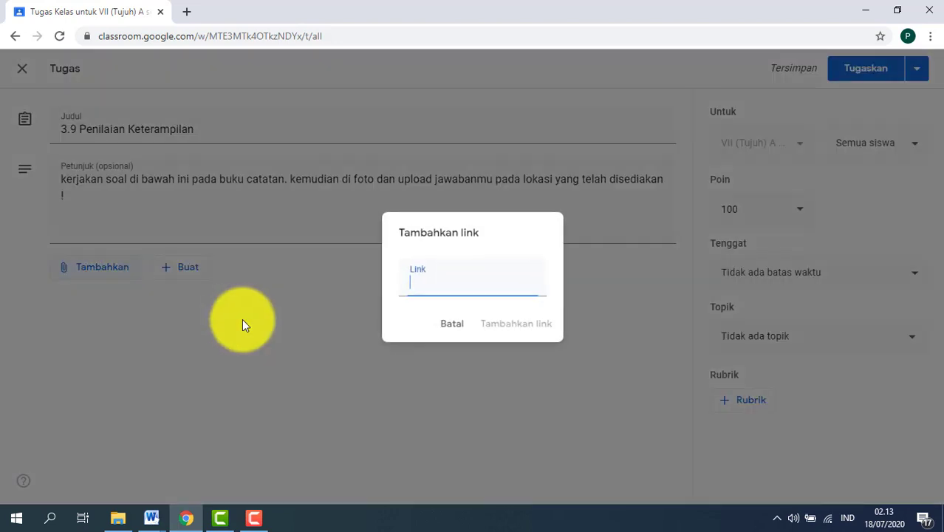
key(ctrl+v)
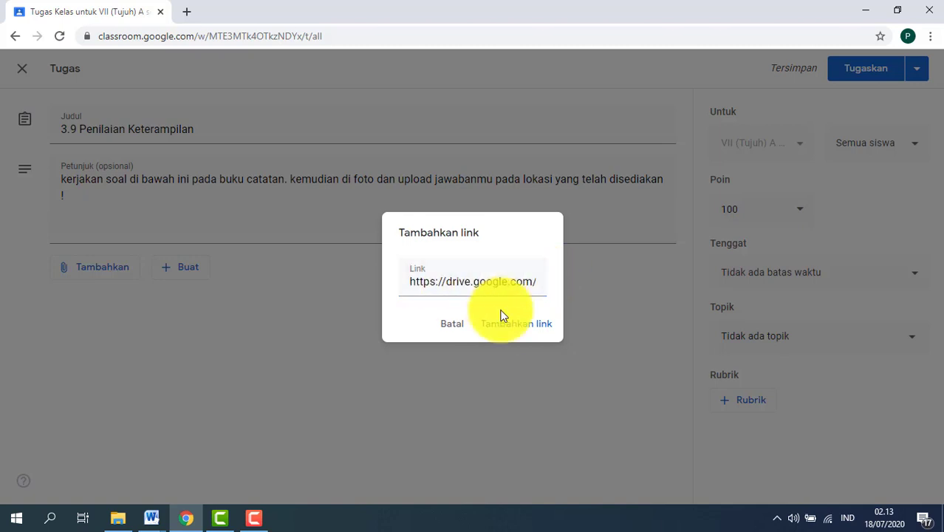
click(517, 327)
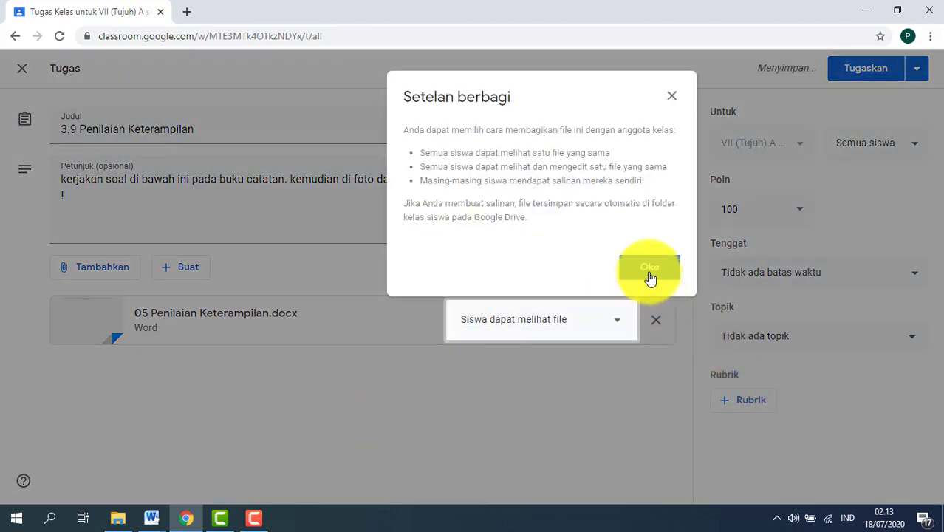
click(649, 275)
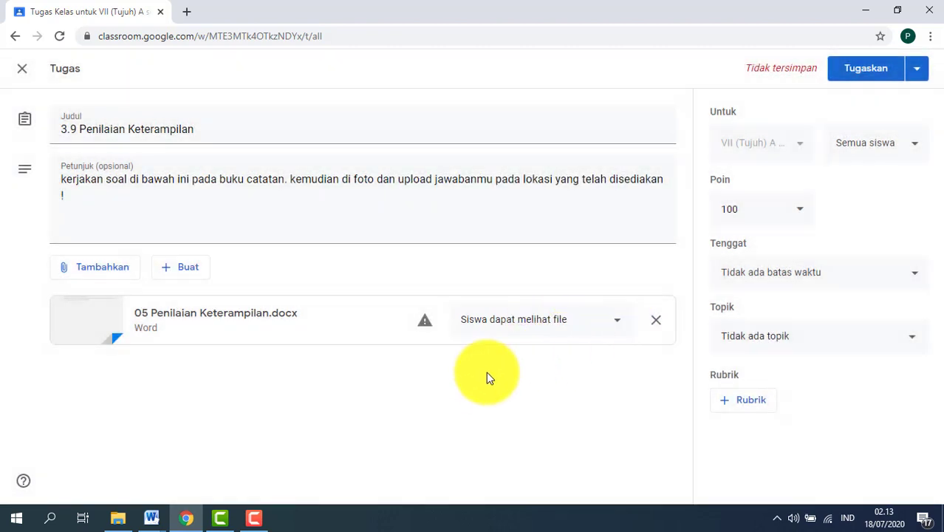
click(537, 332)
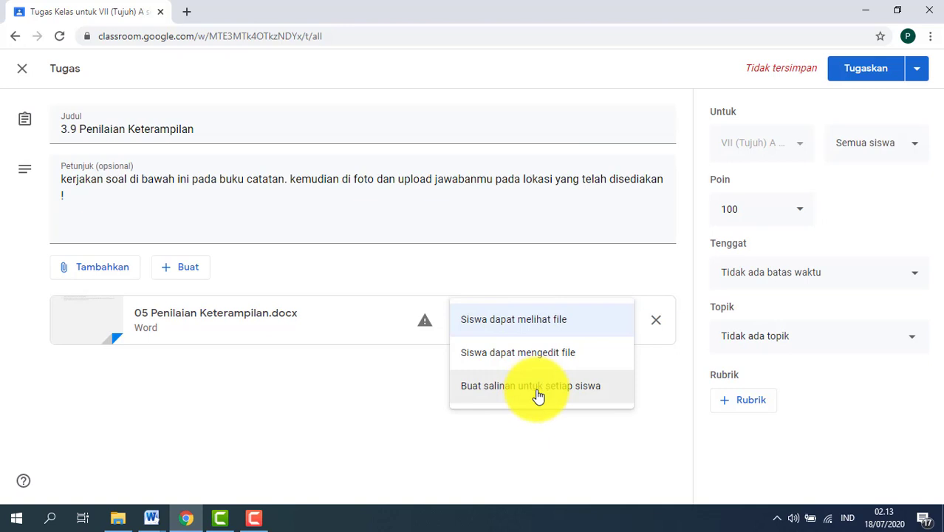
click(568, 327)
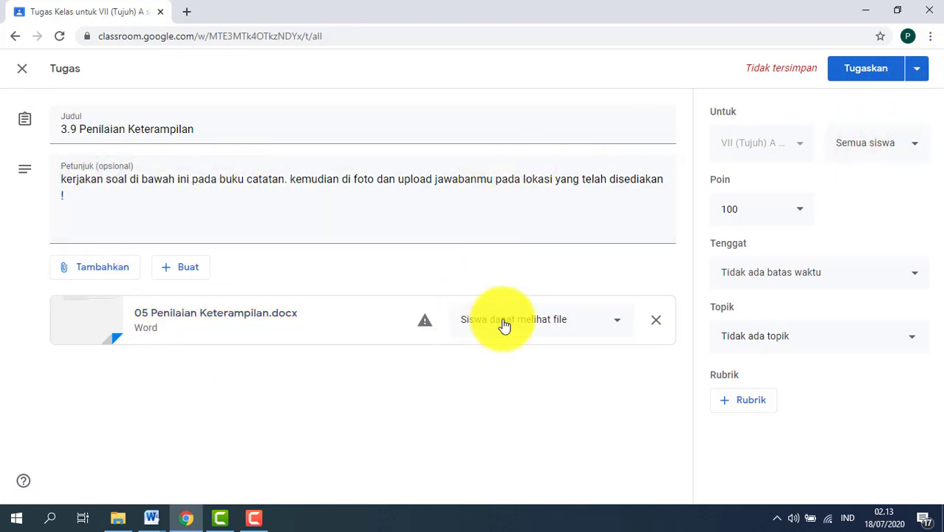
Set the assignment's due date to 19 Jul 2020 at 23.59 and assign it to the Matematika topic.
click(815, 280)
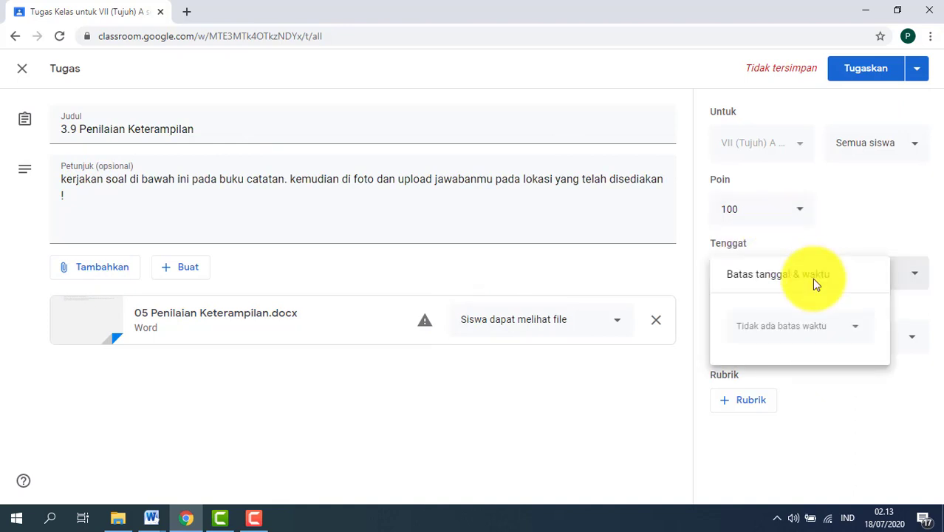
click(857, 333)
click(744, 453)
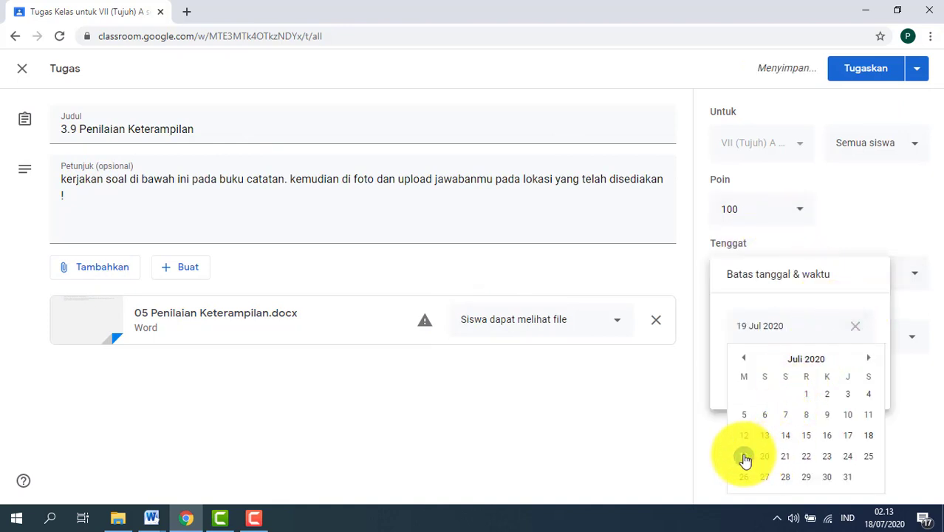
click(768, 368)
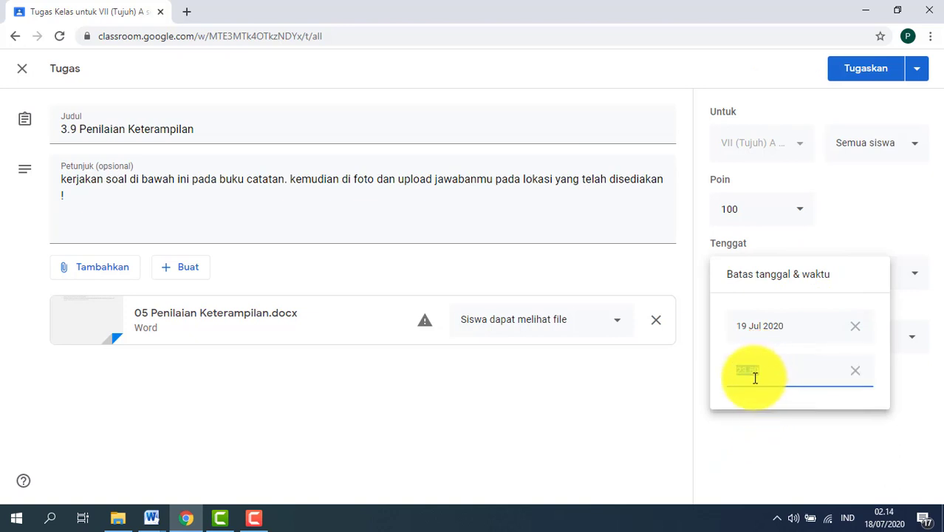
click(783, 425)
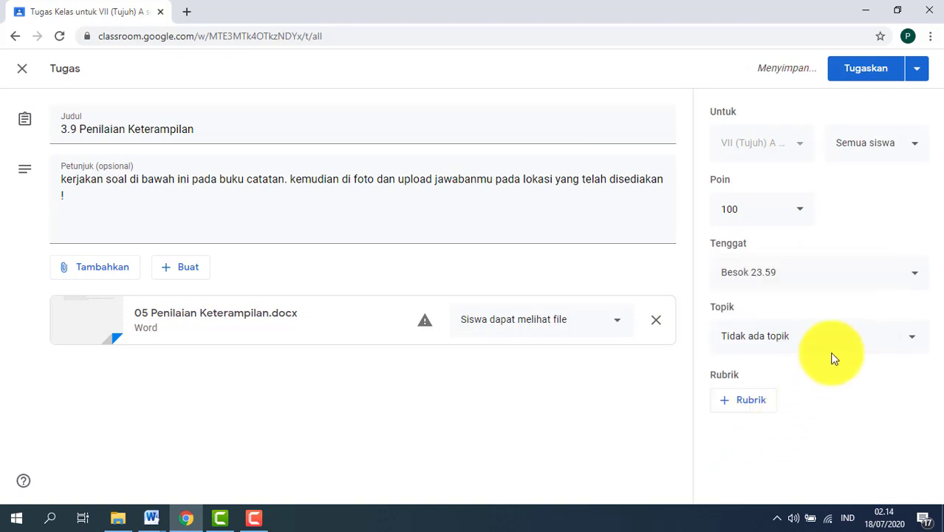
click(788, 343)
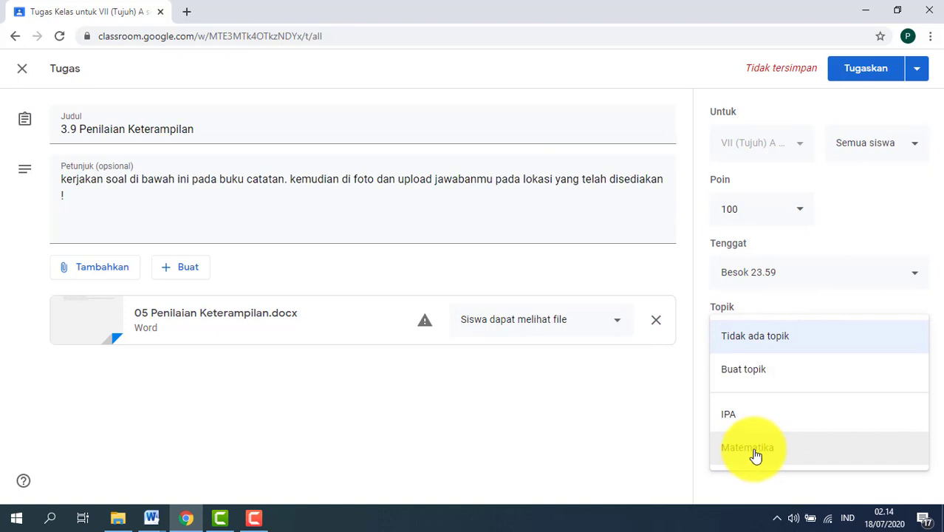
click(755, 455)
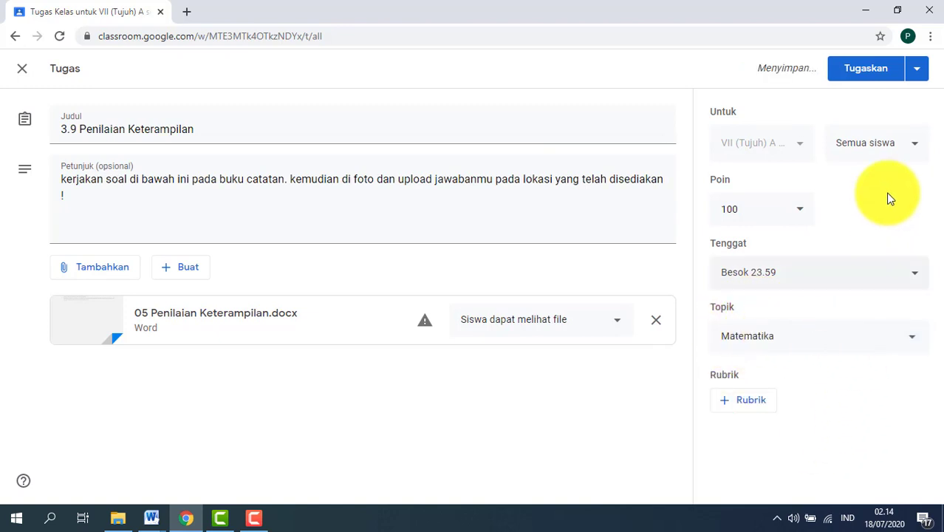
Schedule the assignment for 18 Jul 2020 at 08.00 and let Classroom attach a Drive copy of 05 Penilaian Keterampilan.docx.
click(919, 71)
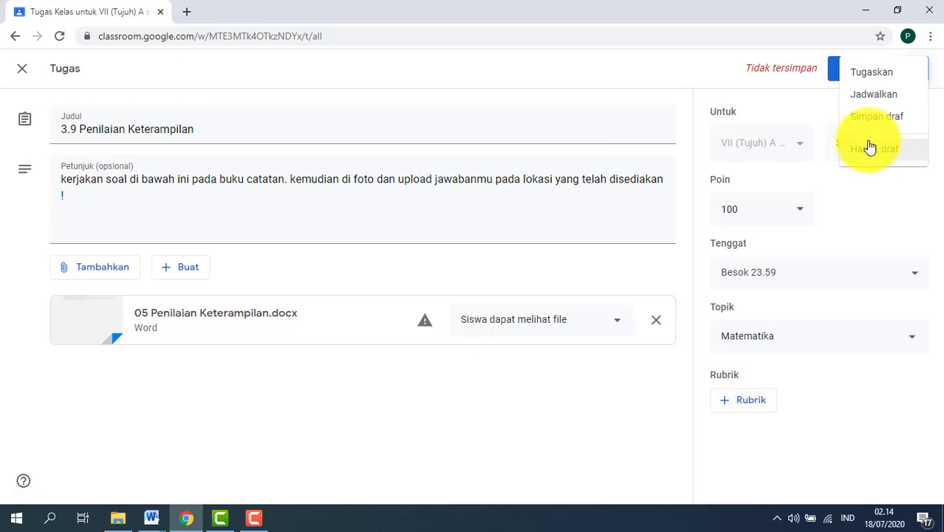
click(877, 96)
click(459, 254)
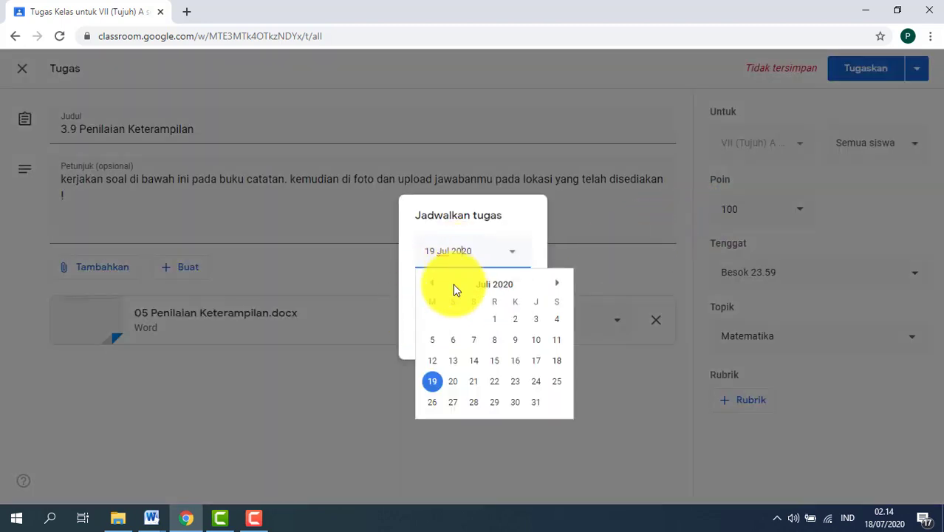
click(560, 361)
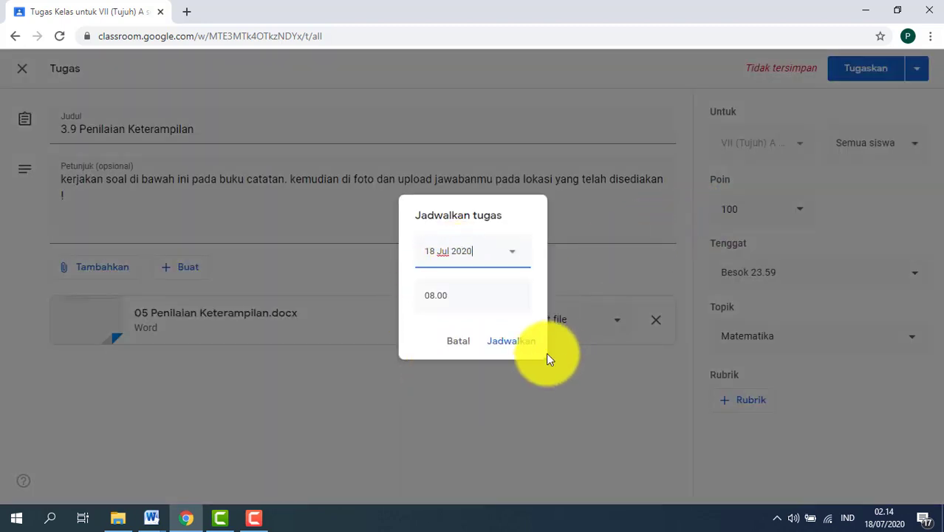
click(511, 341)
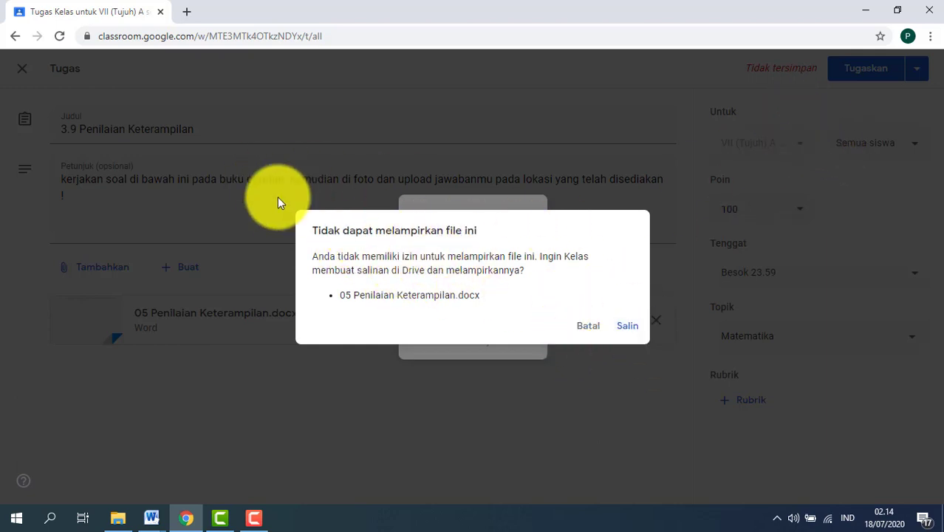
click(625, 327)
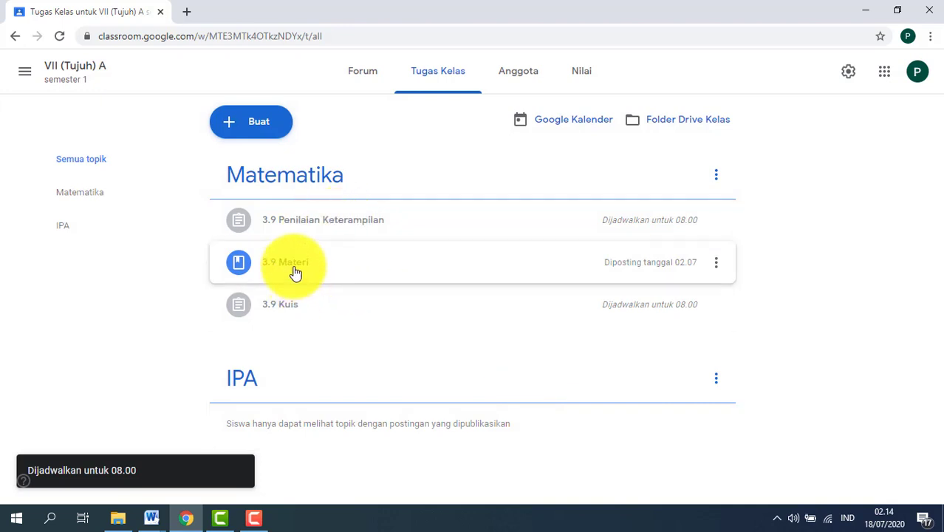
Order the Matematika posts as 3.9 Materi, 3.9 Kuis, 3.9 Penilaian Keterampilan, and move the IPA topic above Matematika.
drag(327, 224, 328, 304)
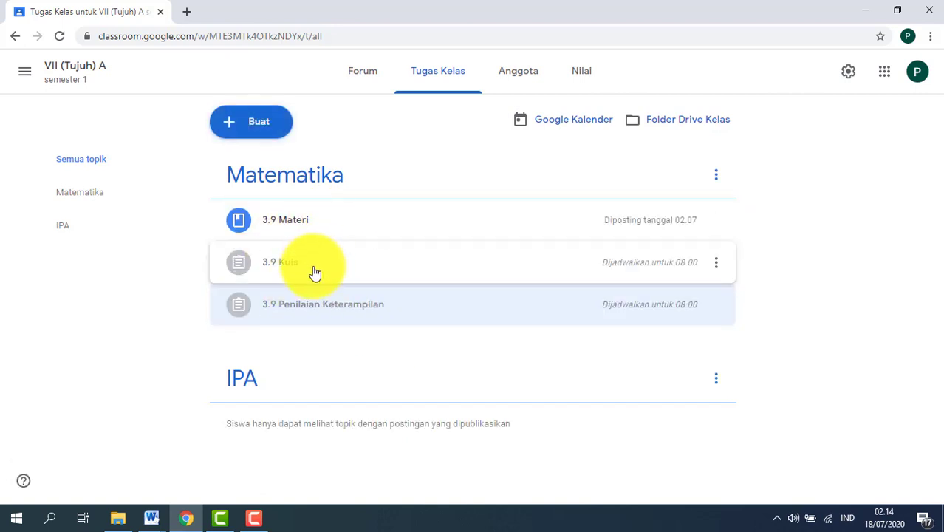
drag(315, 268, 331, 234)
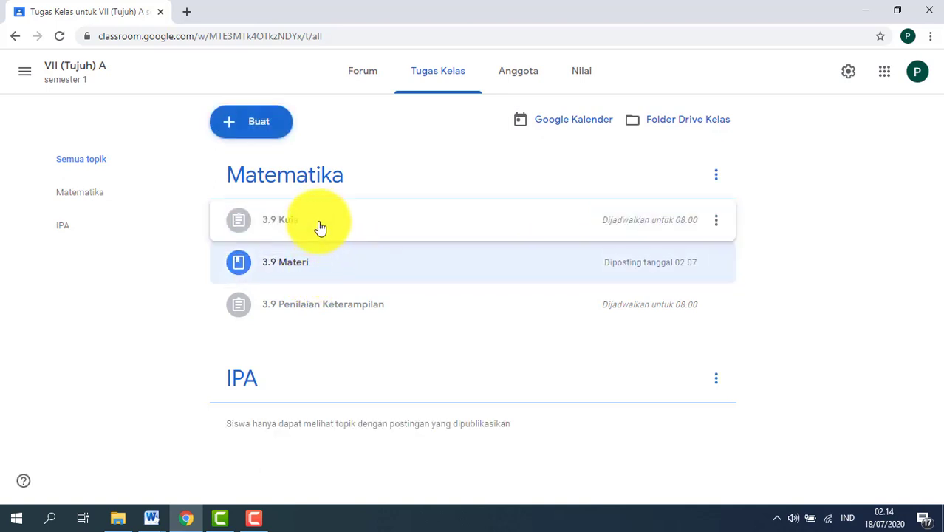
drag(316, 266, 313, 212)
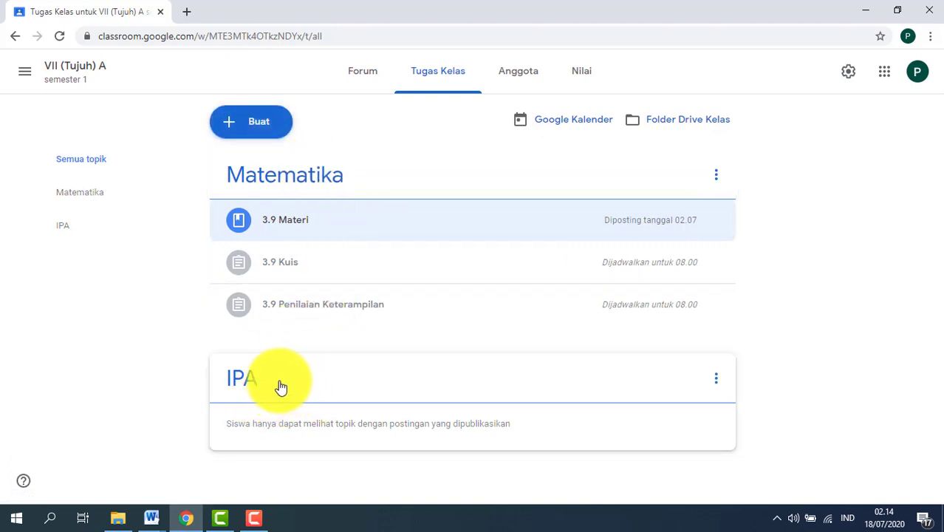
drag(282, 377, 317, 170)
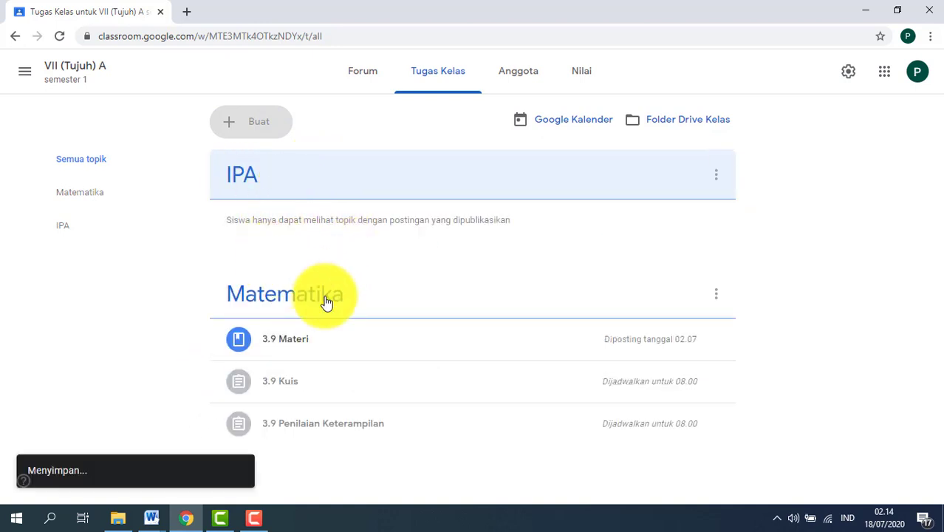